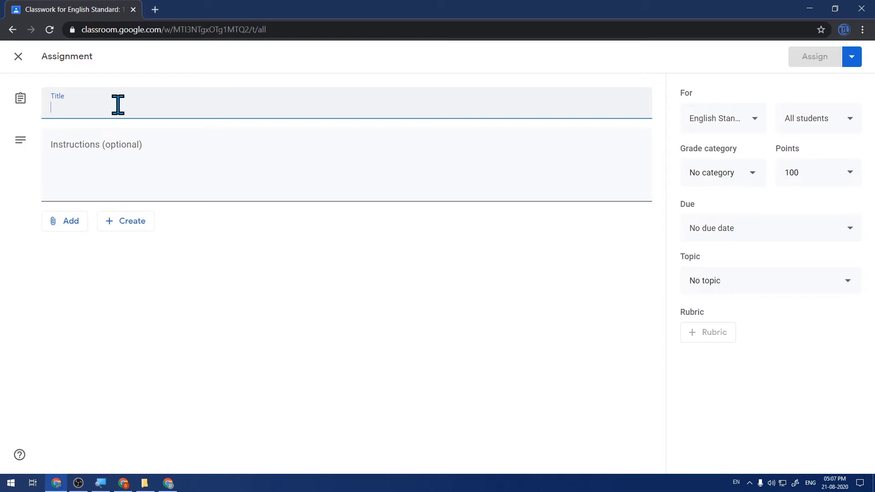
Title the assignment 'Letter/Report Writing Assignment' and add instructions: 'Create each Letter & Report in a separate Word/Docs File'
text(Letter/Report Writing Assignment)
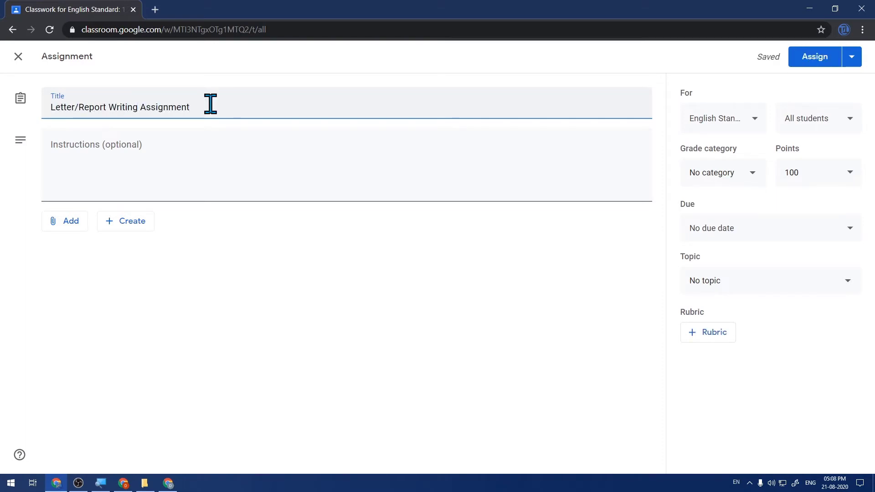
click(166, 161)
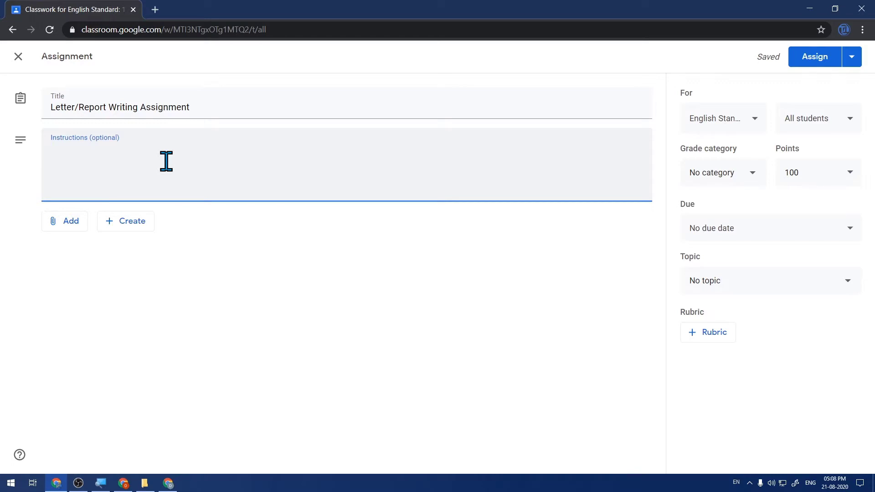
text(Create each Letter & Report in a separate Word/Docs File)
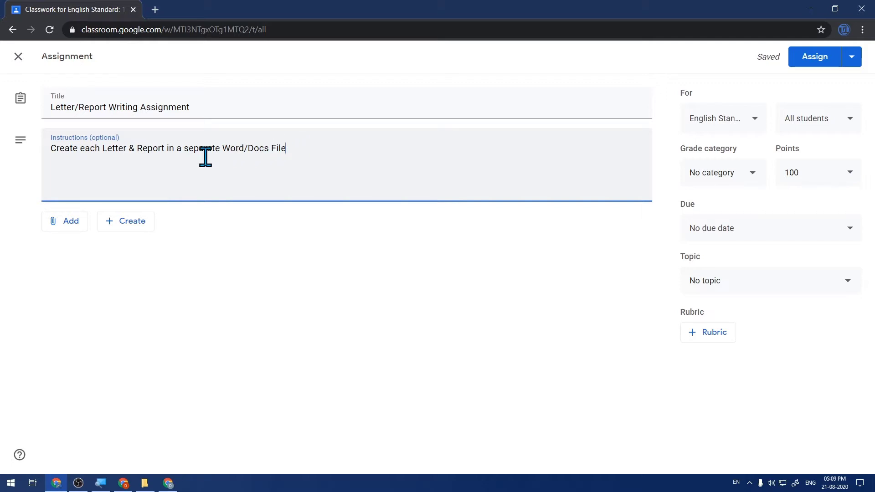
click(67, 222)
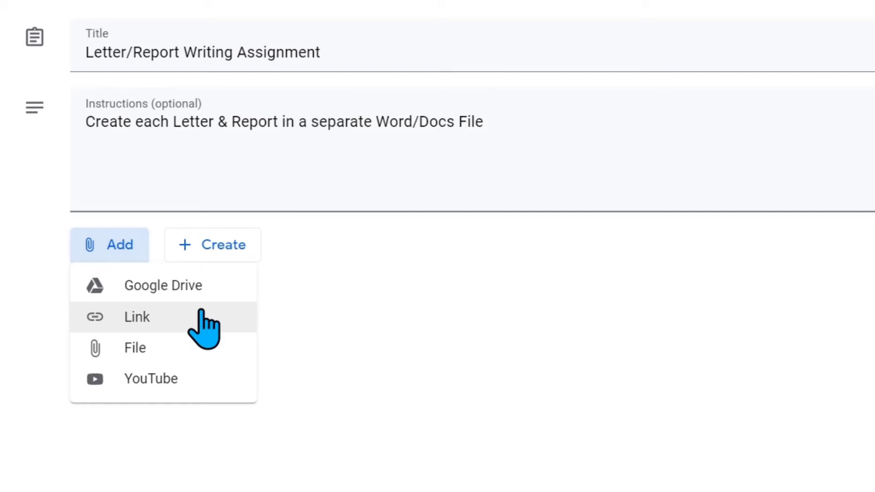
Upload Letter Writing Assignment.pdf from the local Google Classroom folder as a file attachment
click(168, 342)
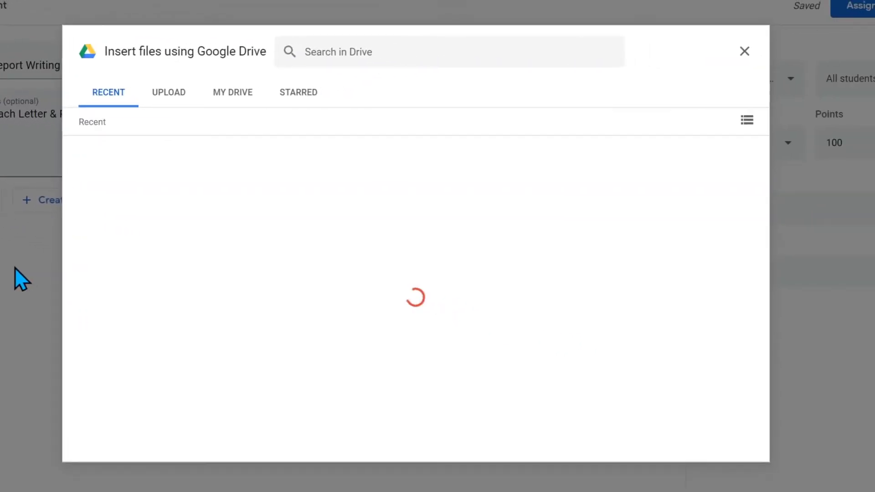
click(169, 90)
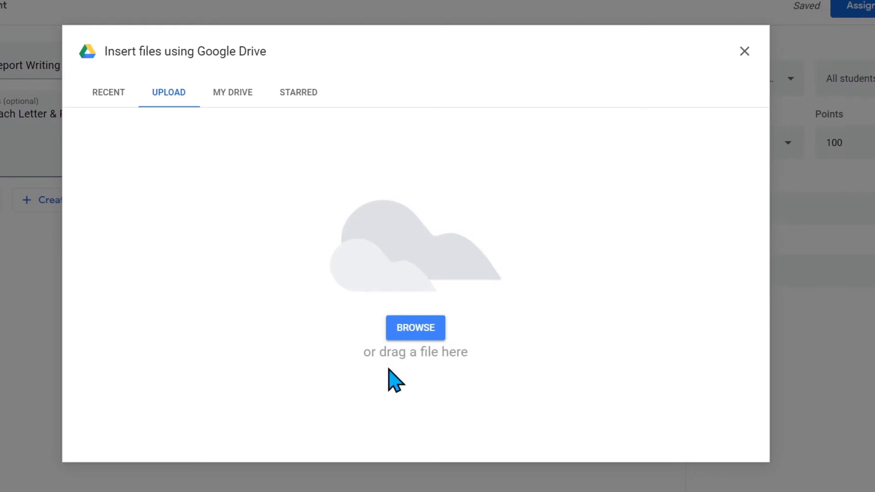
click(71, 491)
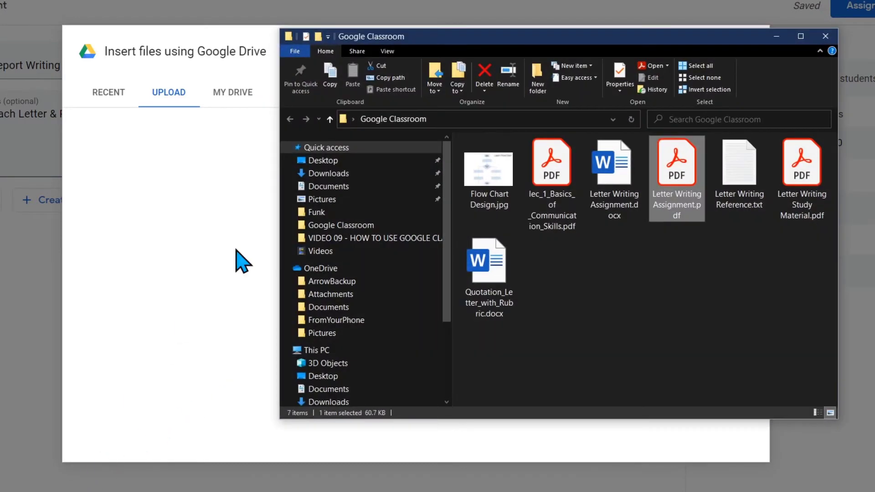
drag(444, 36, 656, 26)
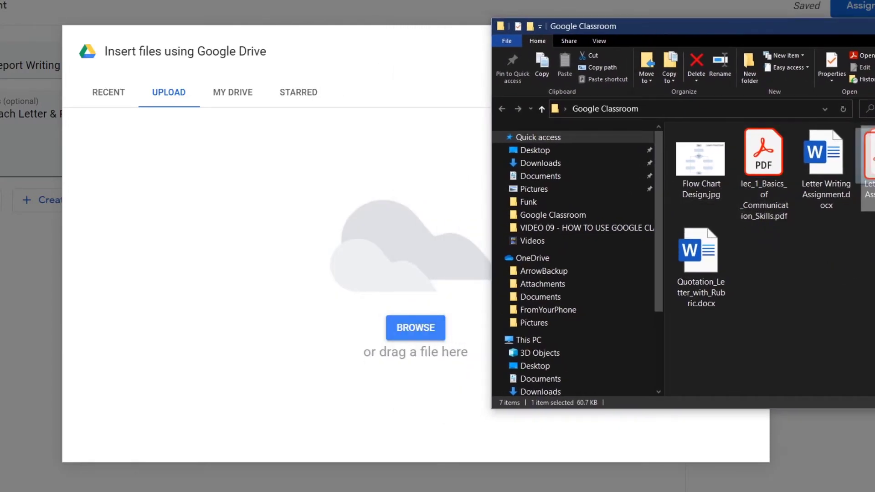
drag(868, 157, 356, 237)
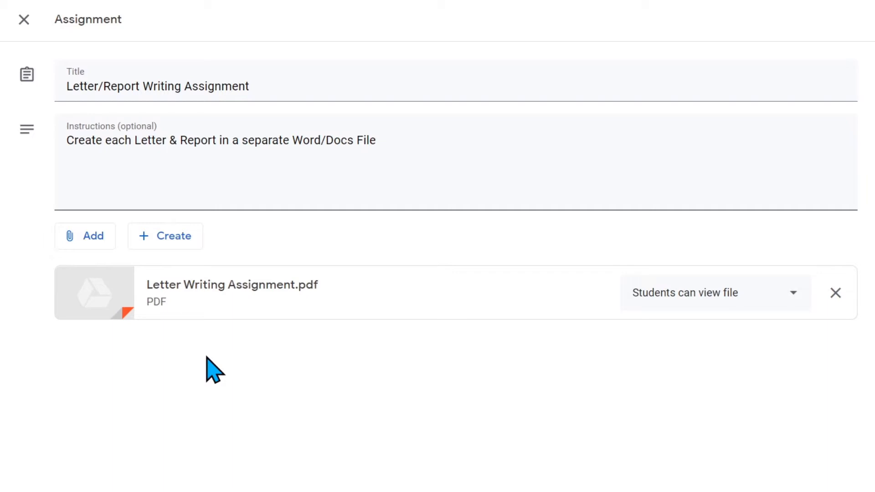
Attach the YouTube video 'Lecture 11: Business Writing and its Functions' by pasting its URL
click(101, 238)
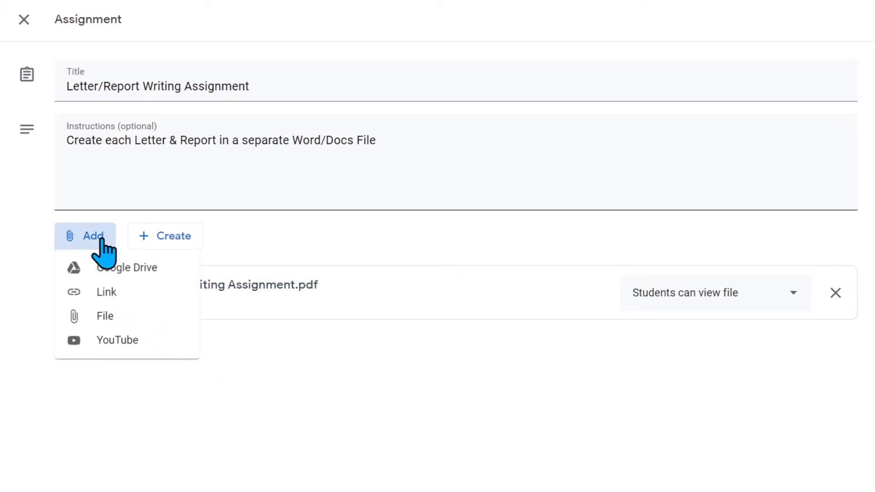
click(160, 350)
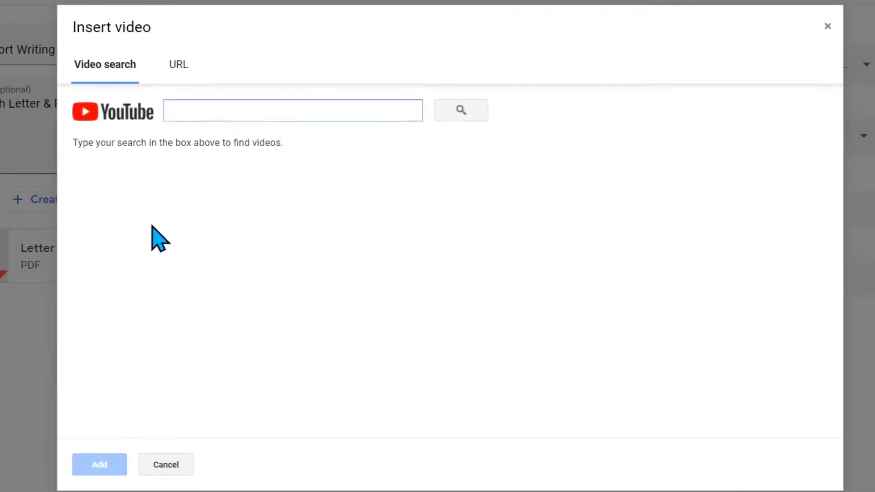
click(164, 64)
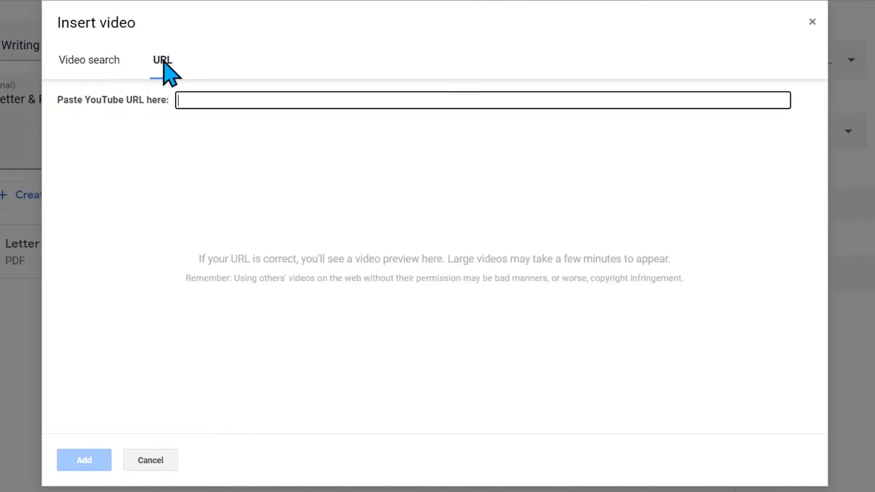
right_click(189, 100)
click(244, 220)
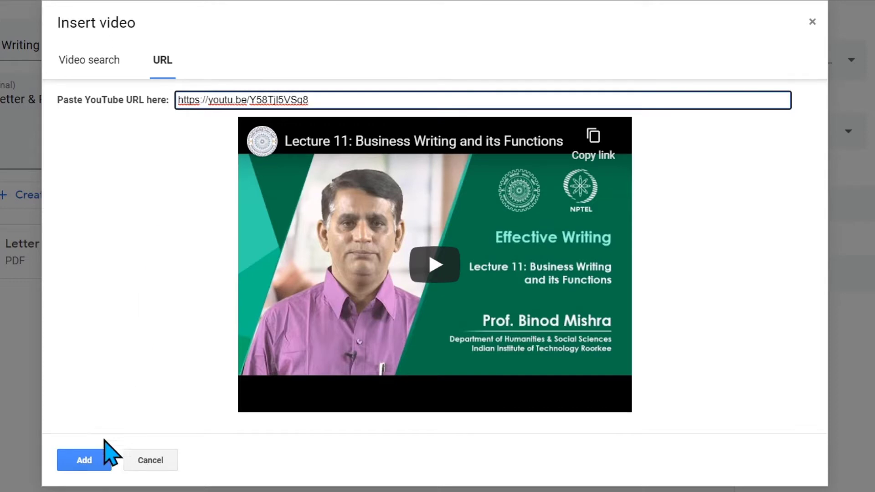
click(98, 456)
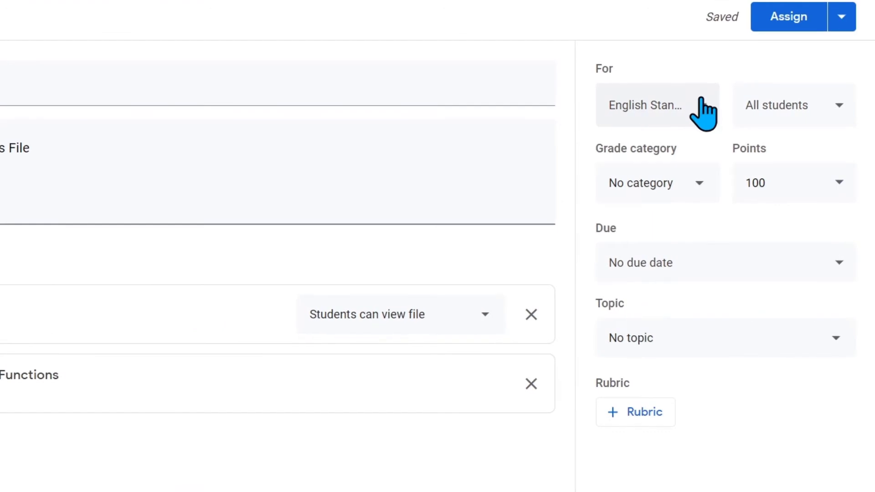
click(703, 112)
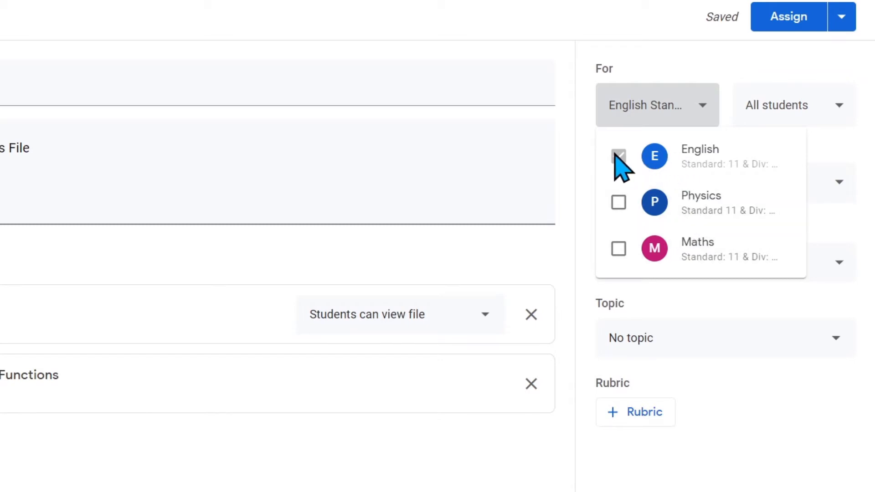
click(657, 109)
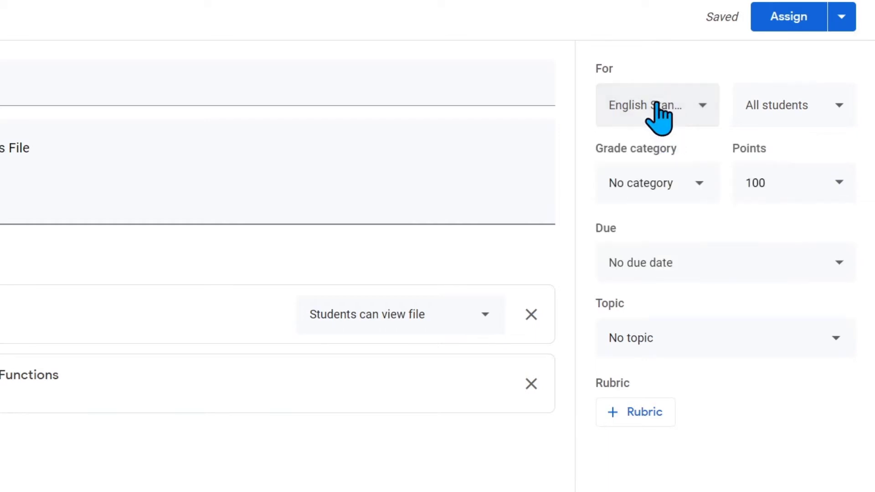
click(851, 103)
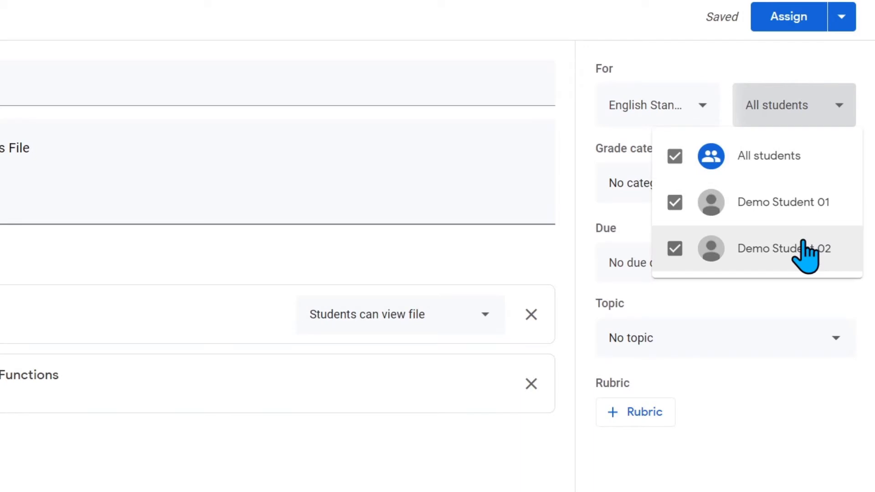
click(676, 248)
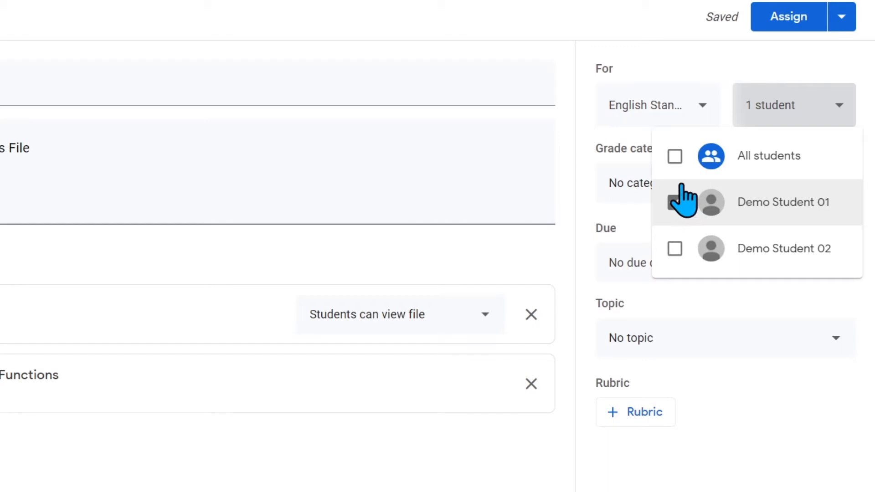
click(674, 157)
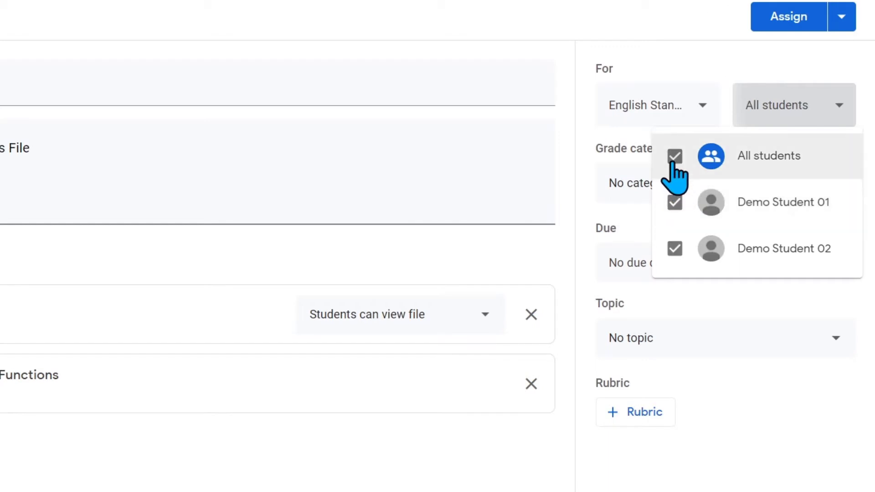
click(840, 106)
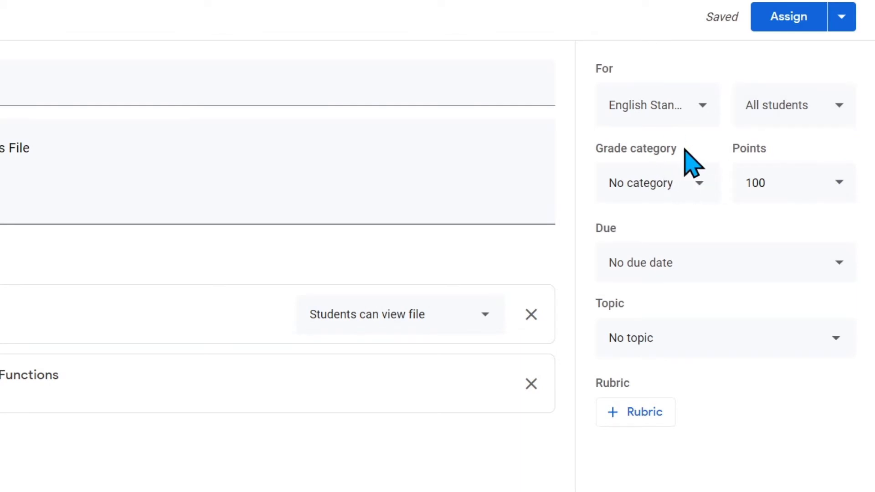
Put the assignment in the Assignment grade category, worth 250 points
click(699, 185)
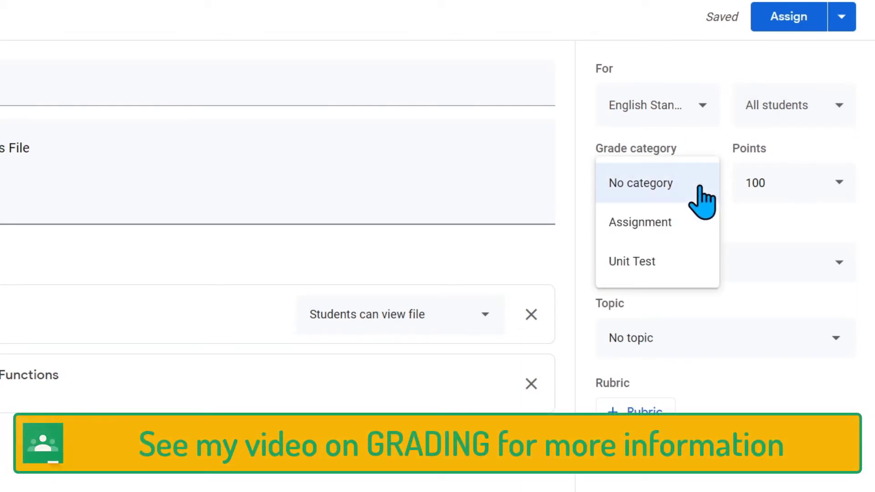
click(684, 235)
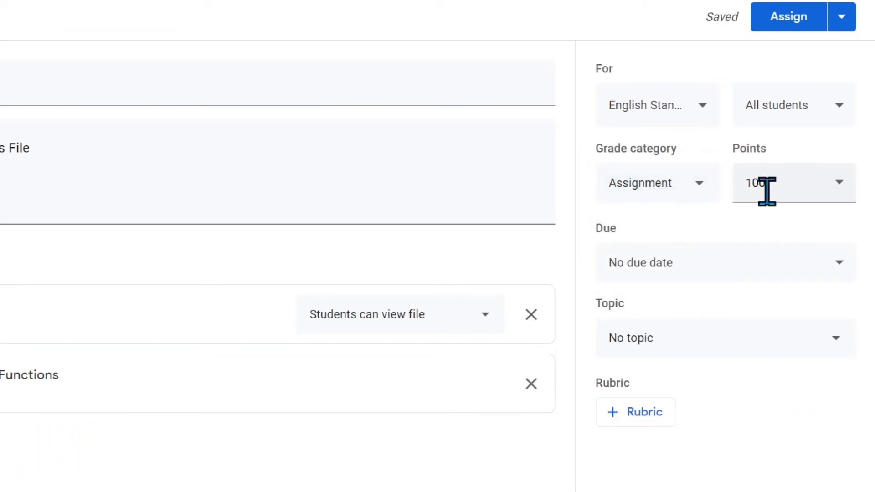
drag(775, 186, 734, 185)
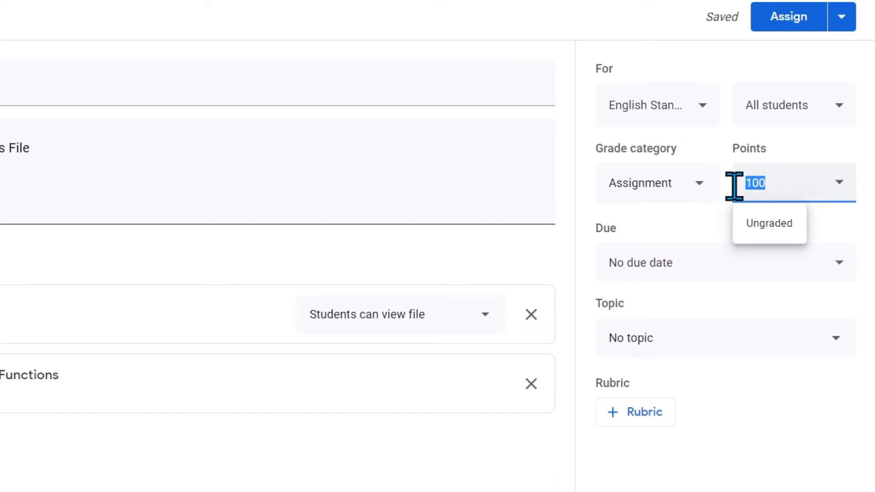
text(250)
key(Return)
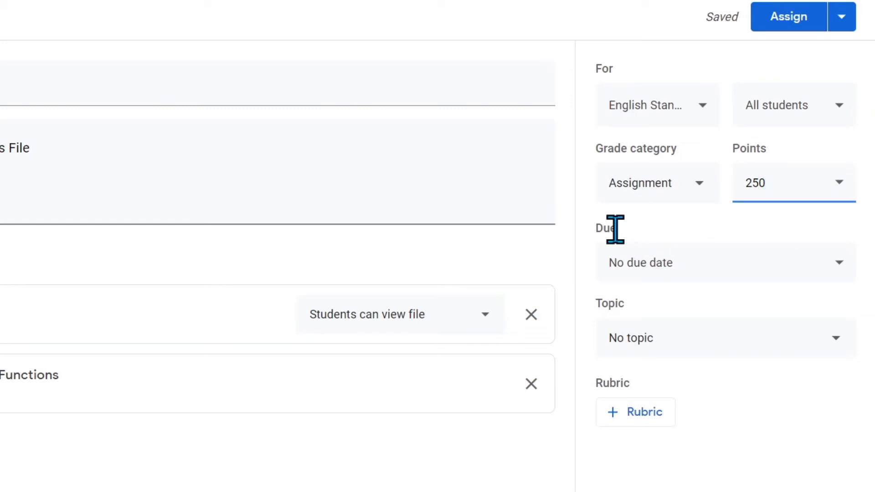
Set the due date to Aug 31, 2020 at 9:00 PM
click(836, 275)
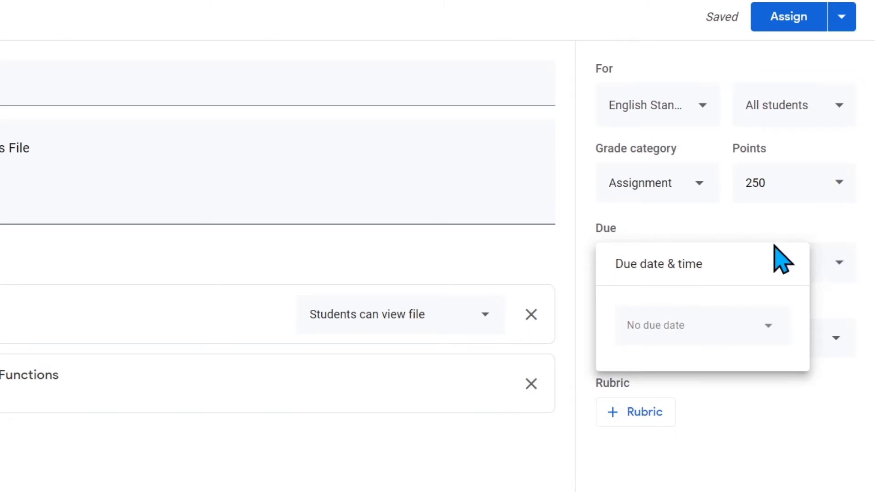
click(769, 321)
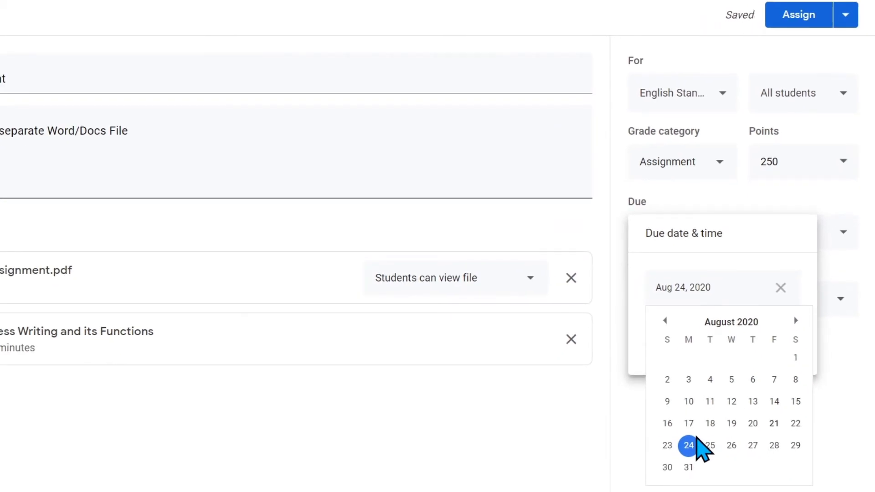
click(689, 467)
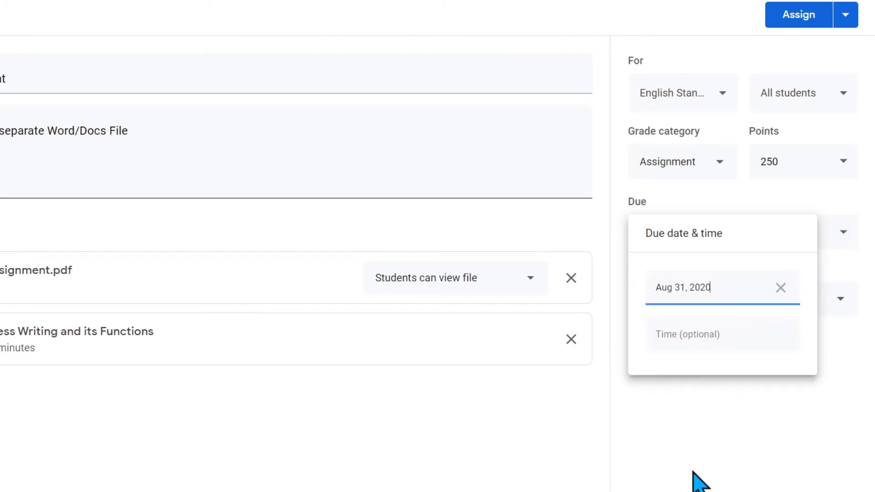
click(684, 334)
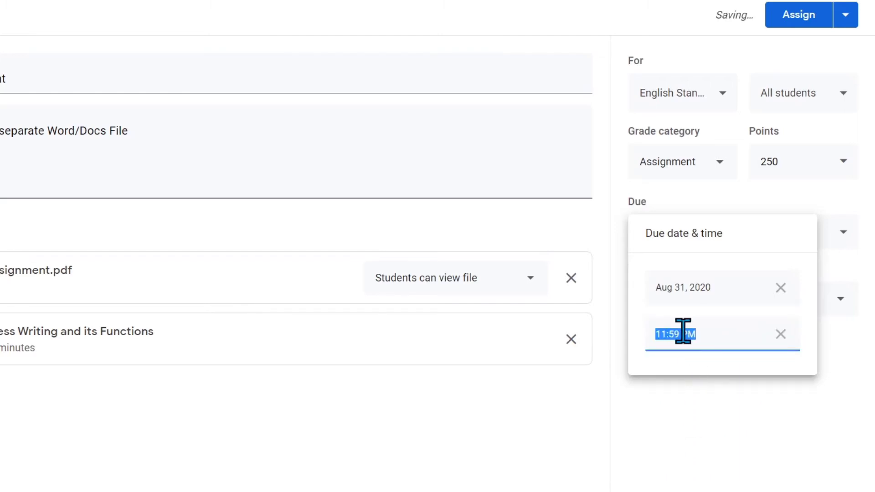
text(09:00 PM)
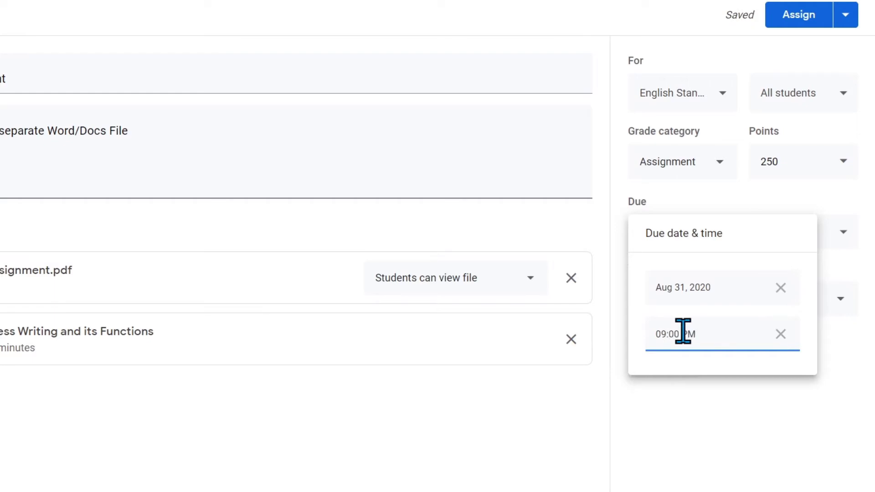
key(Return)
click(720, 433)
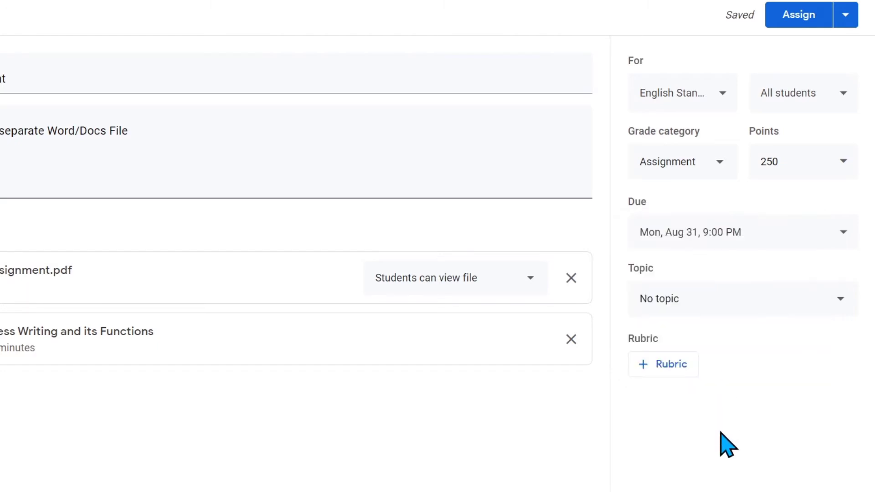
File the assignment under the Assignments topic and reuse the Quotation Letter rubric
click(841, 313)
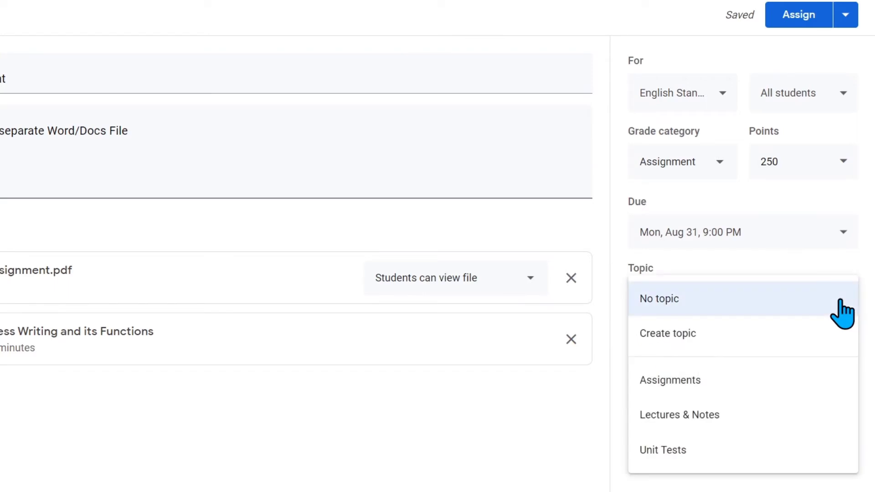
click(807, 388)
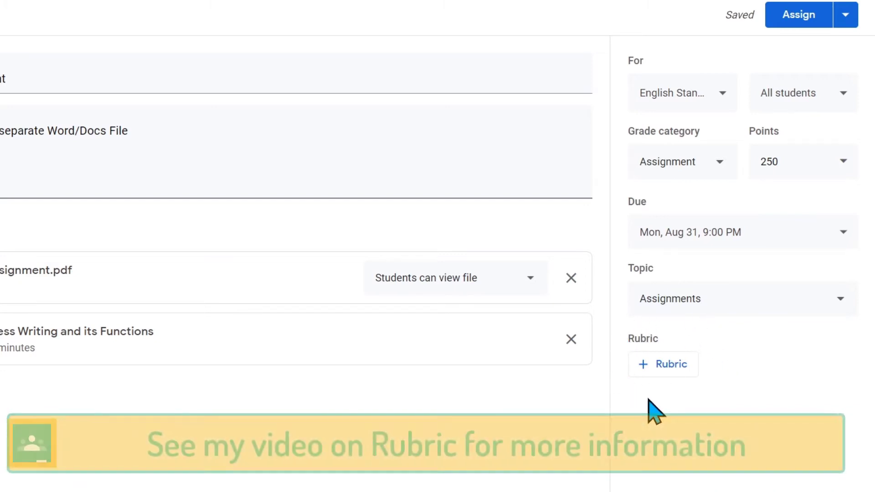
click(671, 371)
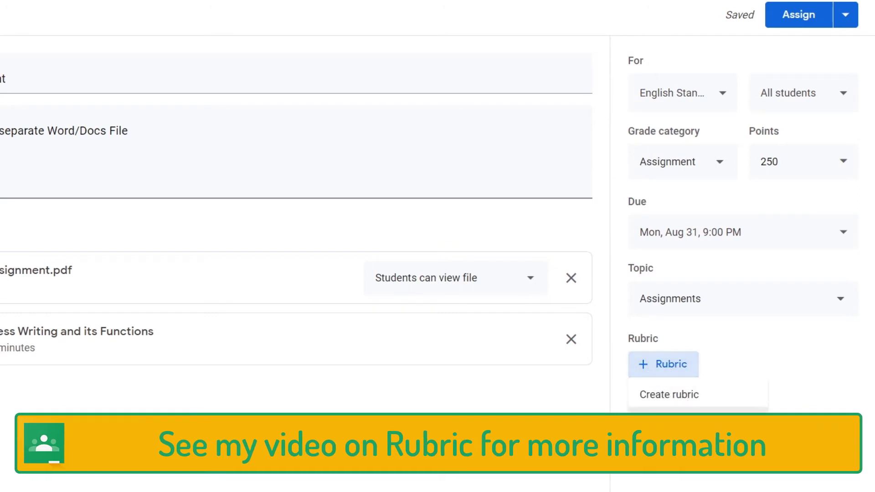
click(709, 421)
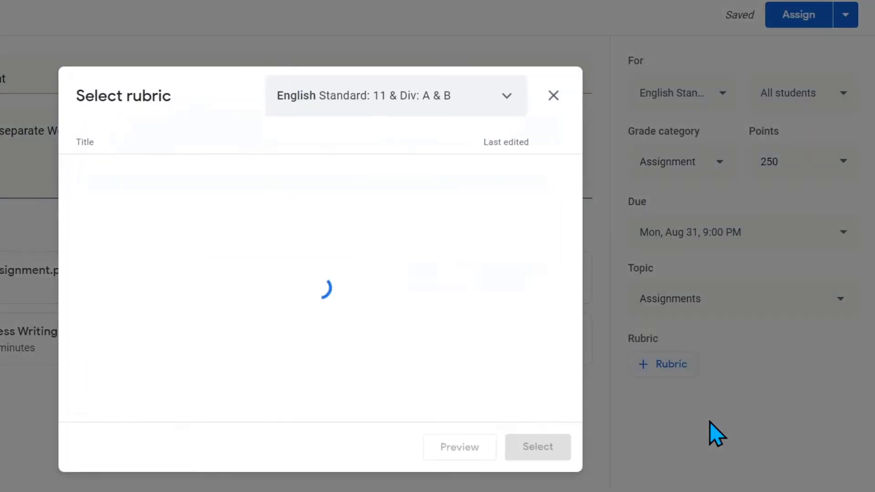
click(163, 178)
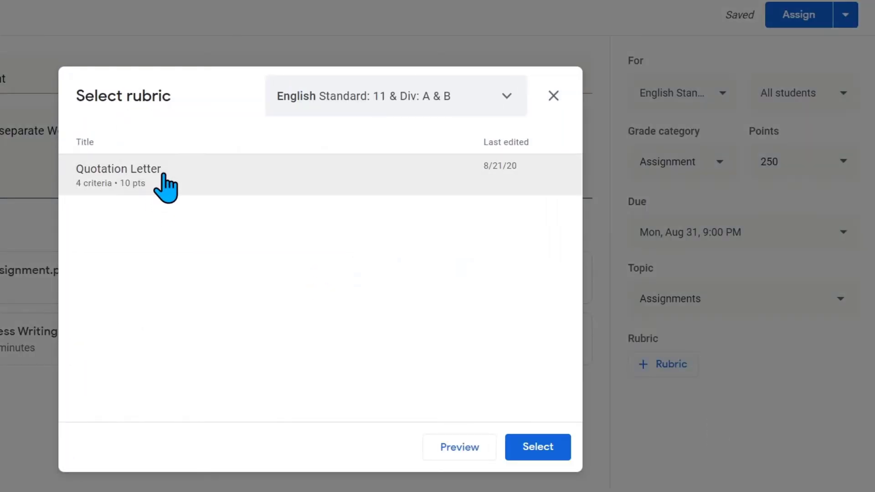
click(533, 451)
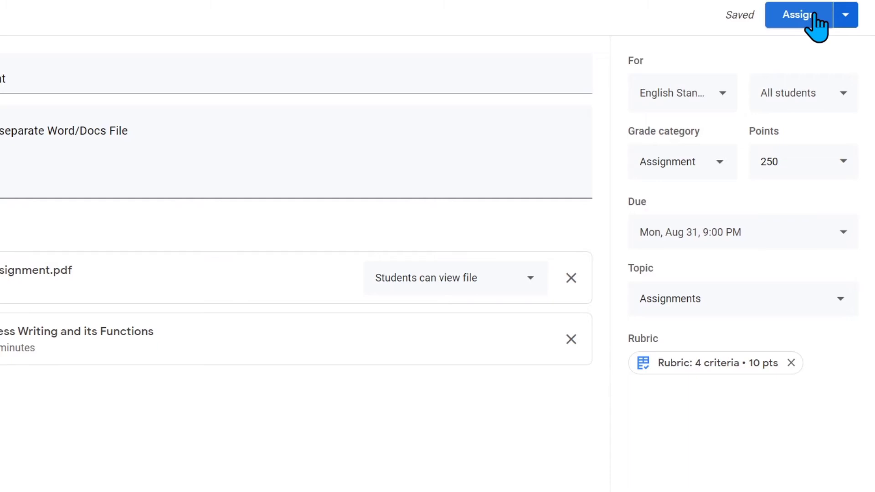
Schedule the assignment to post on Aug 27, 2020 at 09:00 AM
click(846, 17)
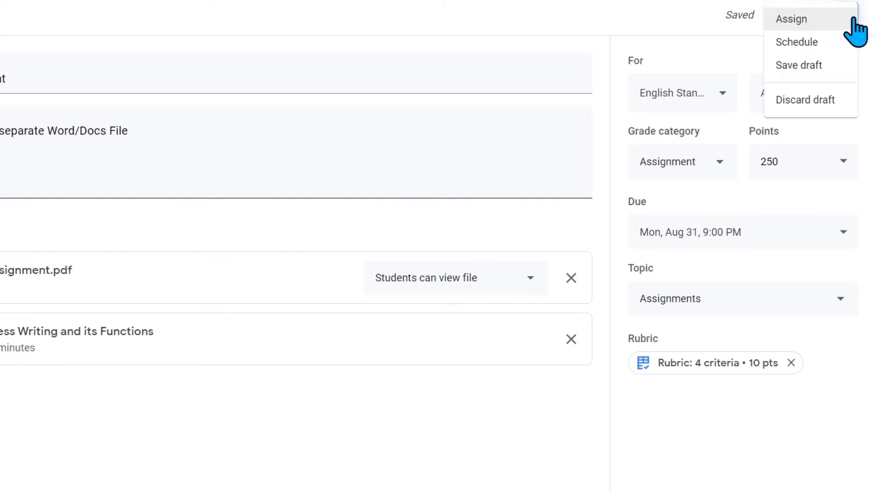
click(819, 45)
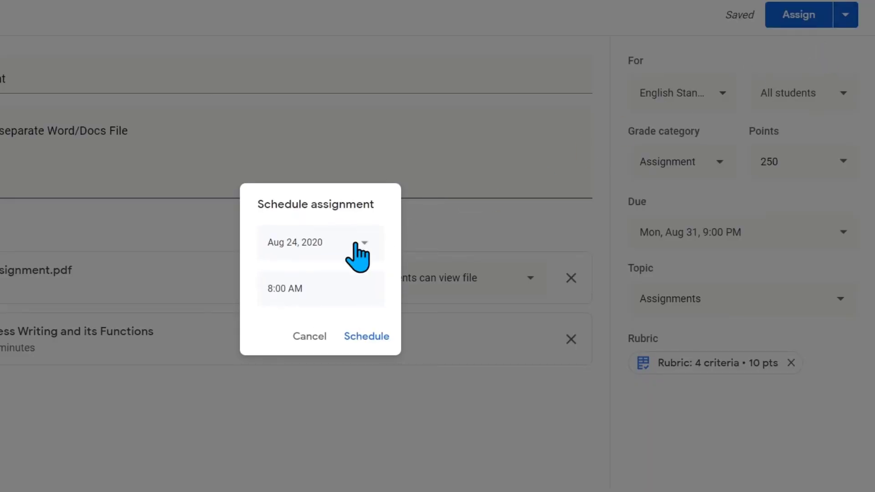
click(360, 246)
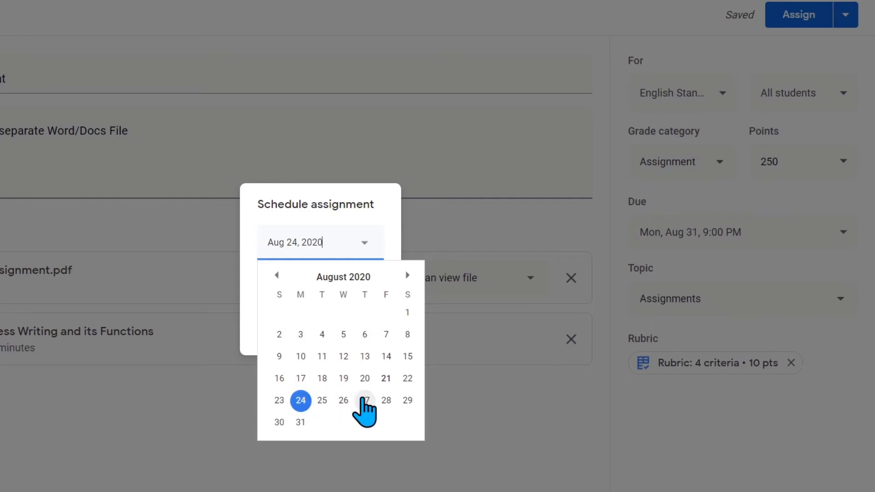
click(364, 400)
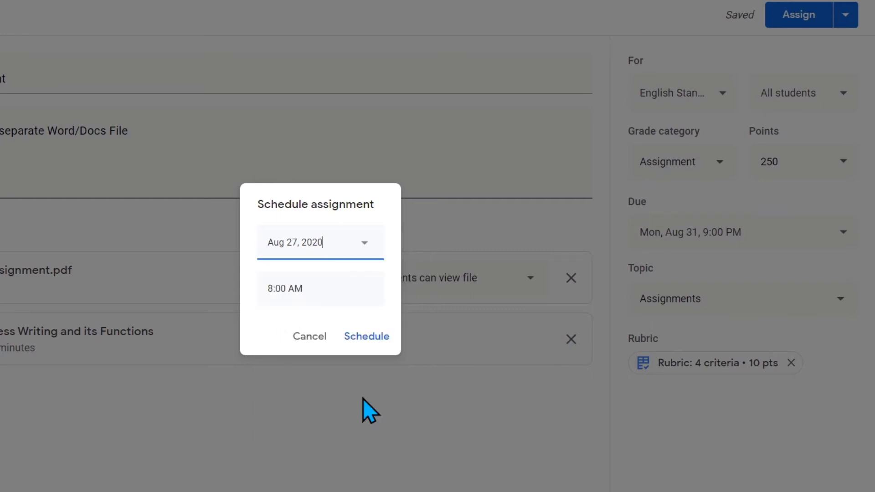
click(272, 292)
text(09:00 AM)
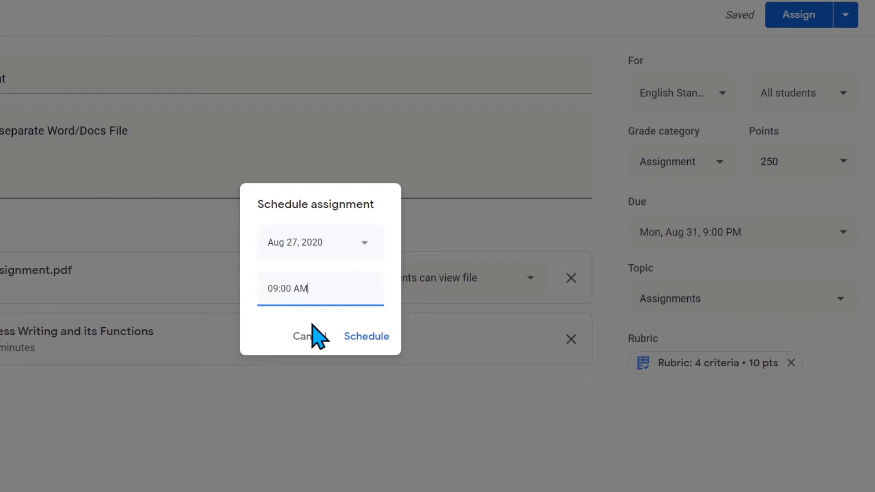
Confirm the Aug 27, 9:00 AM schedule and bring up the scheduled assignment's options on Classwork
click(378, 338)
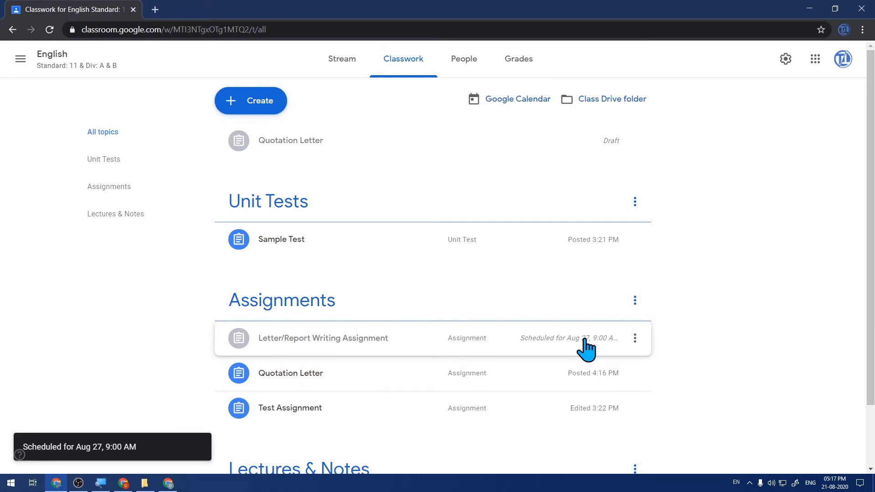
scroll(588, 310, down, 2)
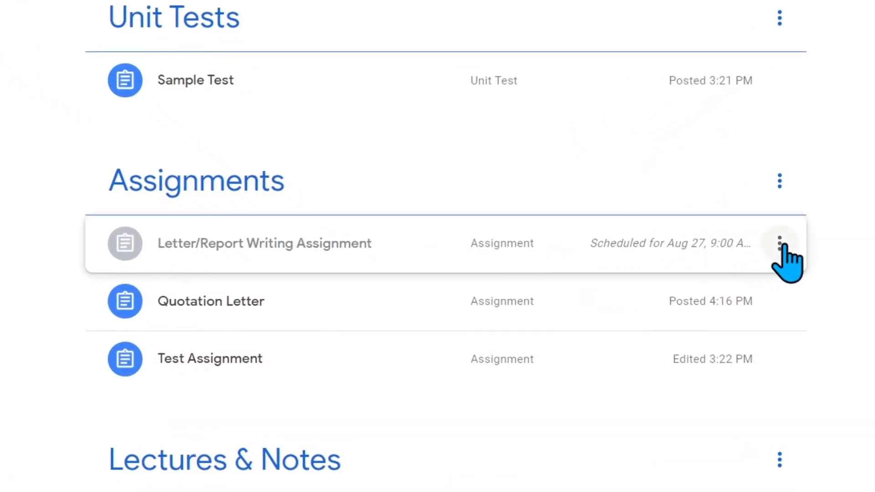
click(780, 244)
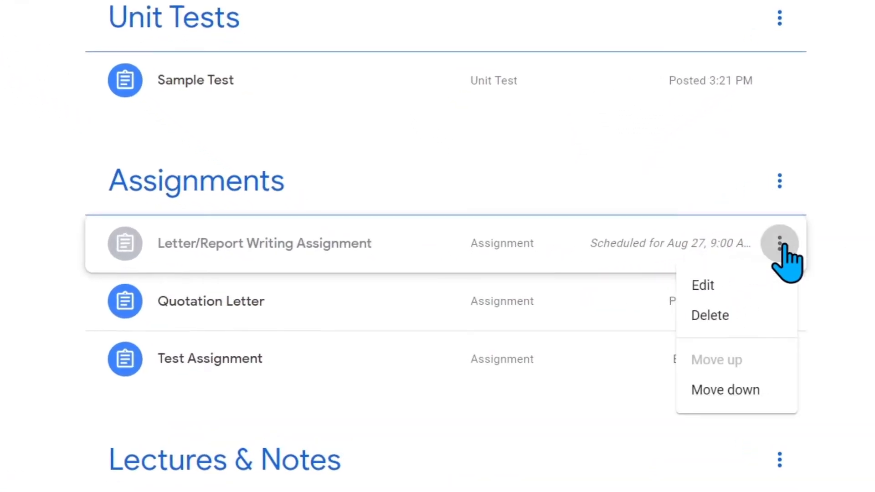
Edit the assignment, remove its scheduled posting time, and assign it to students immediately
click(764, 285)
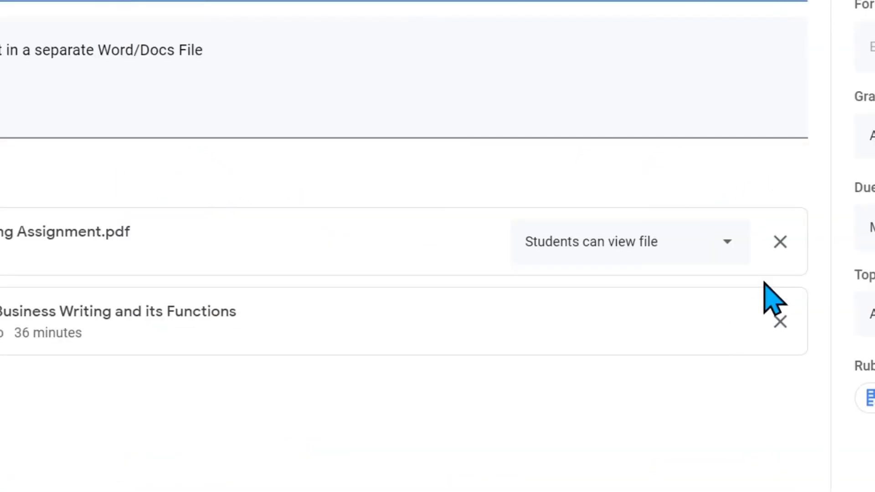
drag(622, 76, 645, 77)
click(653, 81)
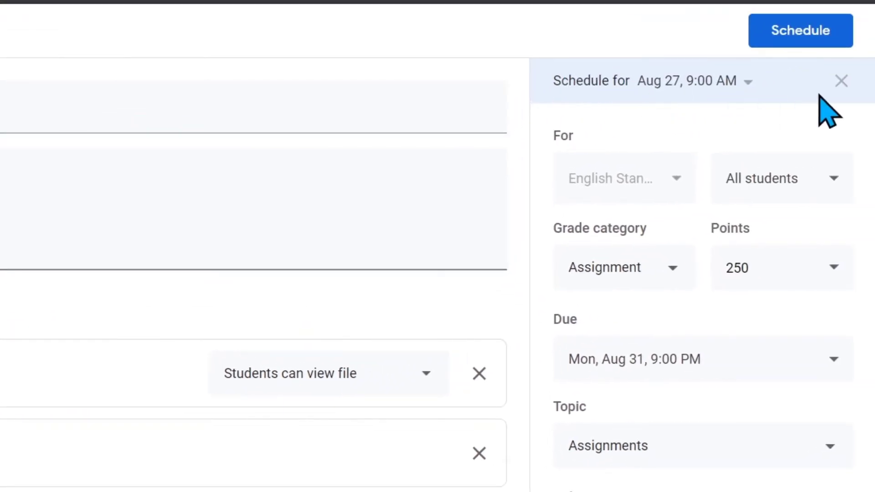
click(843, 85)
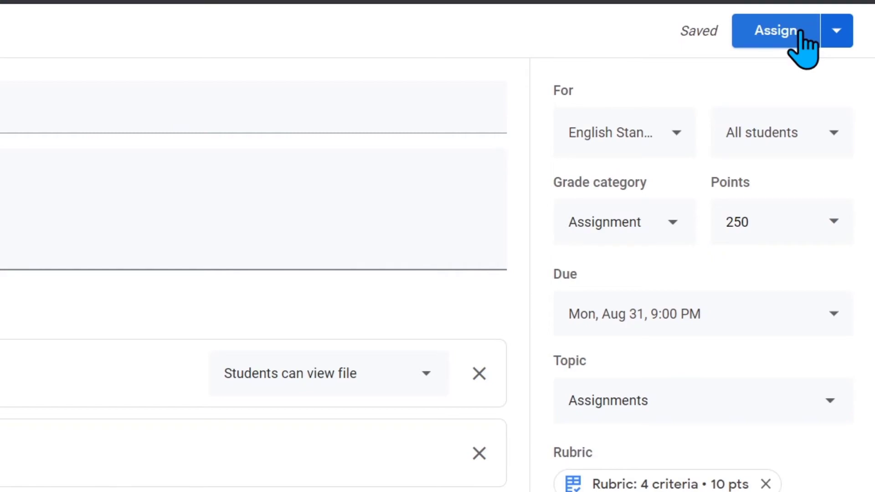
click(801, 34)
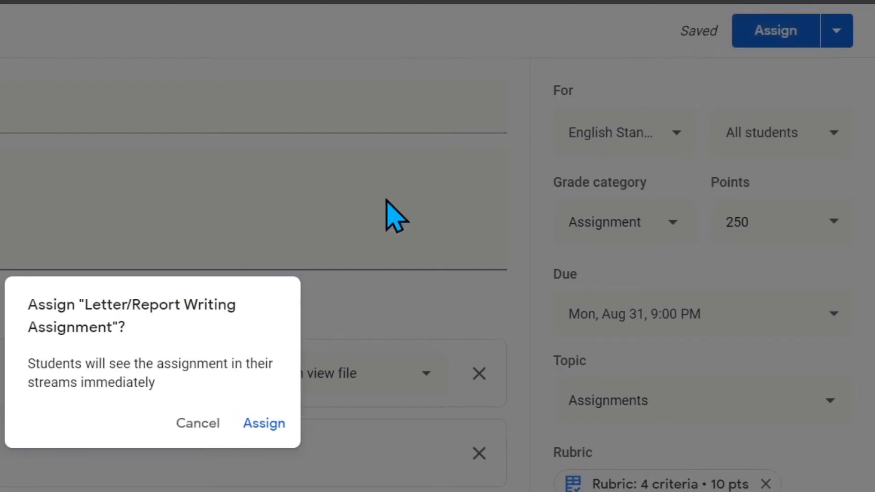
click(262, 405)
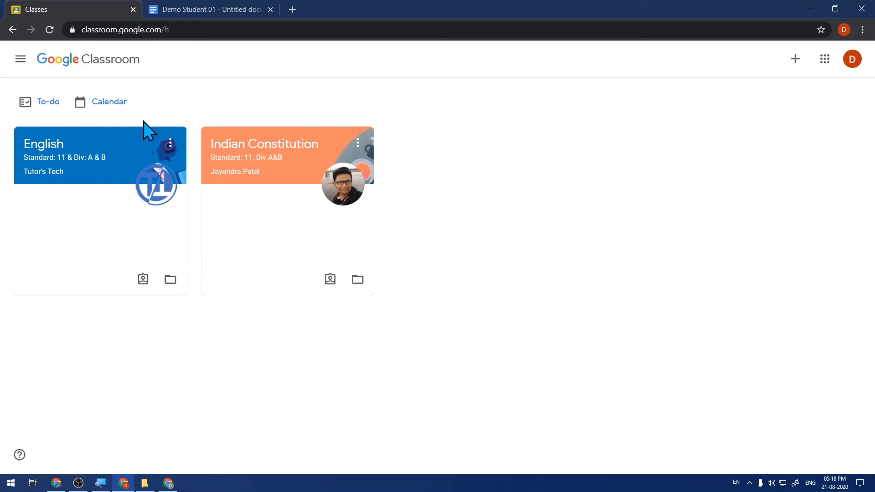
Open the English class card from the student's Classes page
click(57, 154)
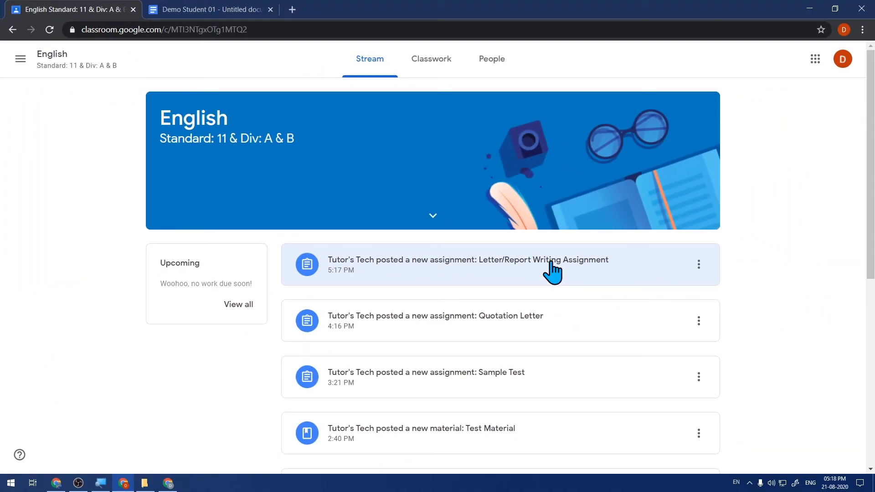
Open the Letter/Report Writing Assignment post and expand the Format and Body & Contents rubric criteria
click(553, 272)
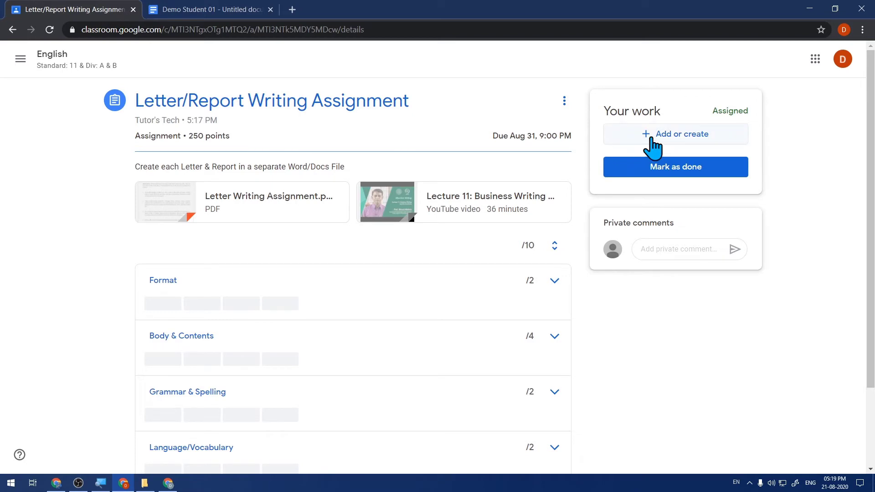
scroll(138, 192, down, 2)
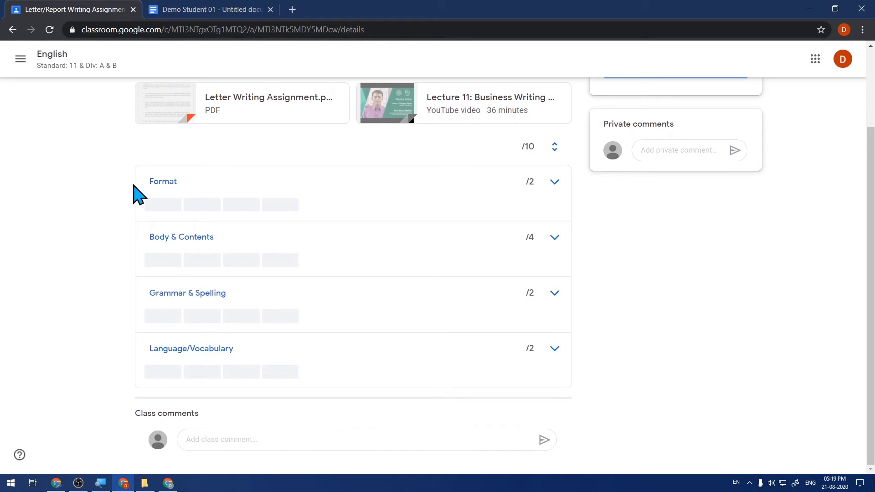
click(554, 182)
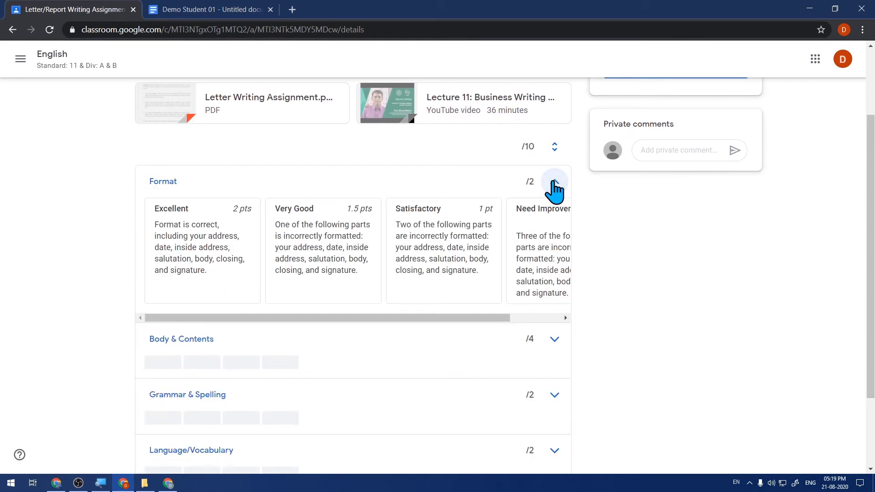
scroll(554, 187, down, 2)
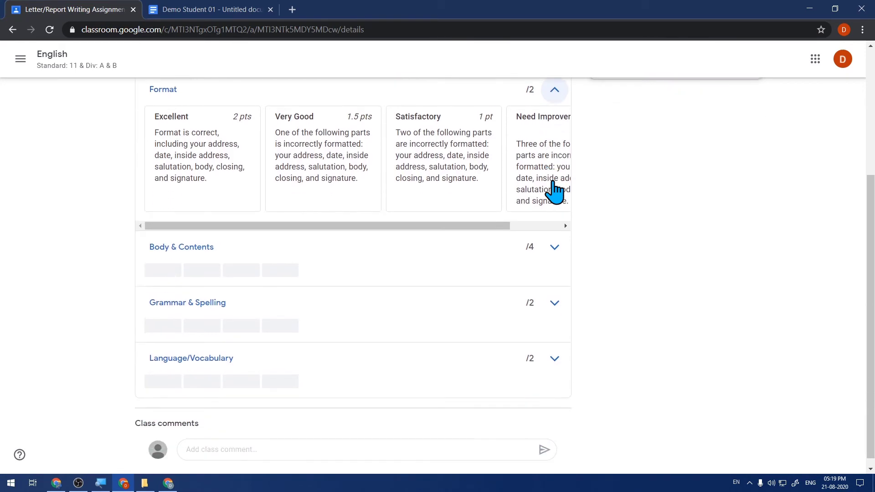
click(555, 246)
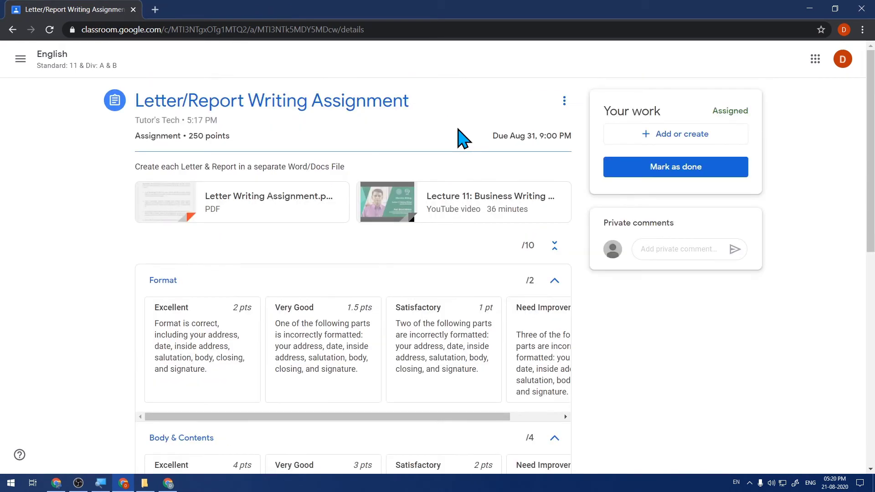
Scroll through the Letter Writing Assignment.pdf preview of five letter and report tasks, then close it
click(237, 211)
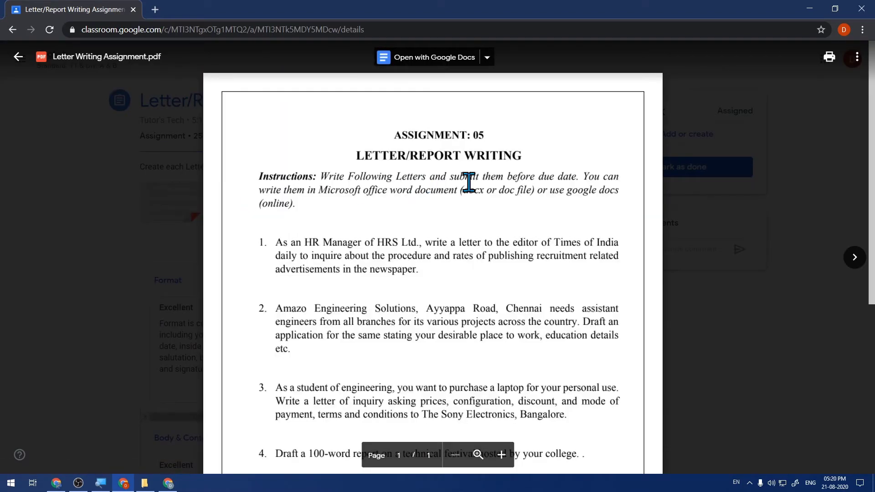
scroll(469, 191, down, 5)
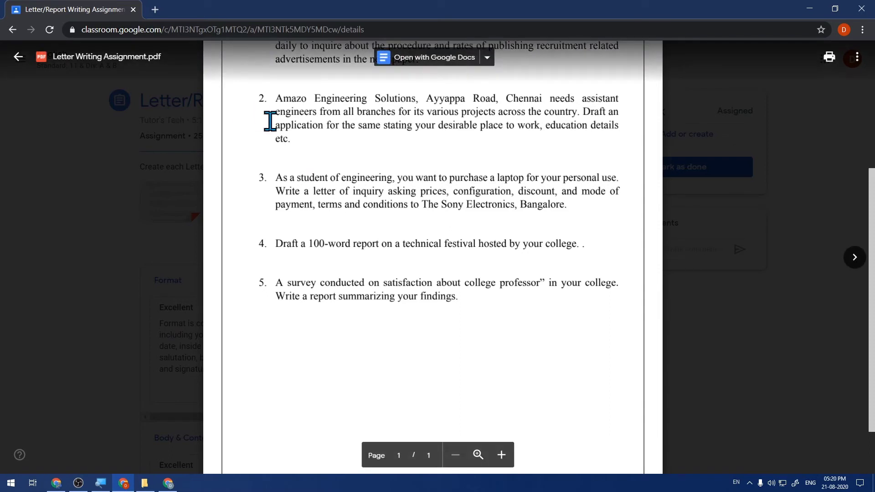
click(49, 98)
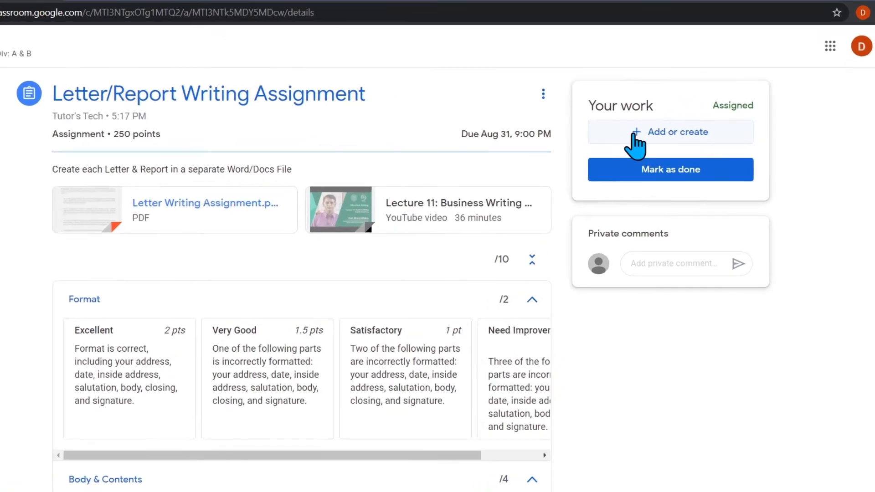
Create a new blank Google Doc under Your work for this assignment
click(634, 133)
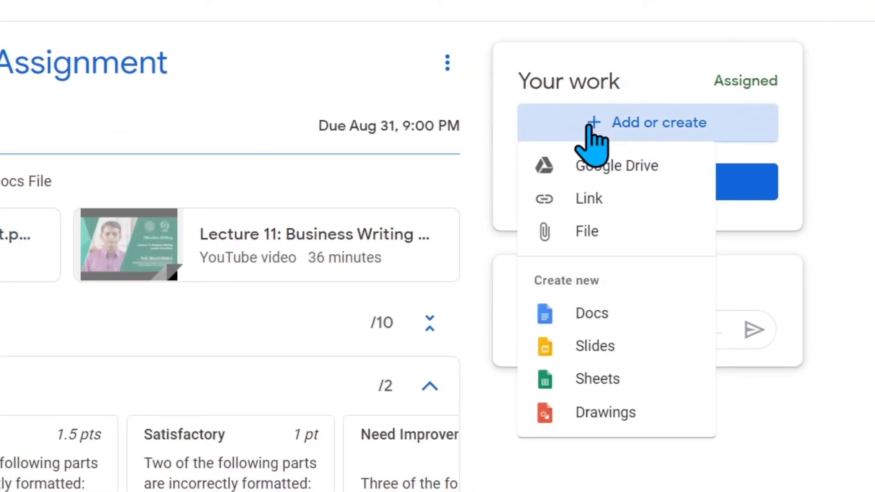
click(607, 318)
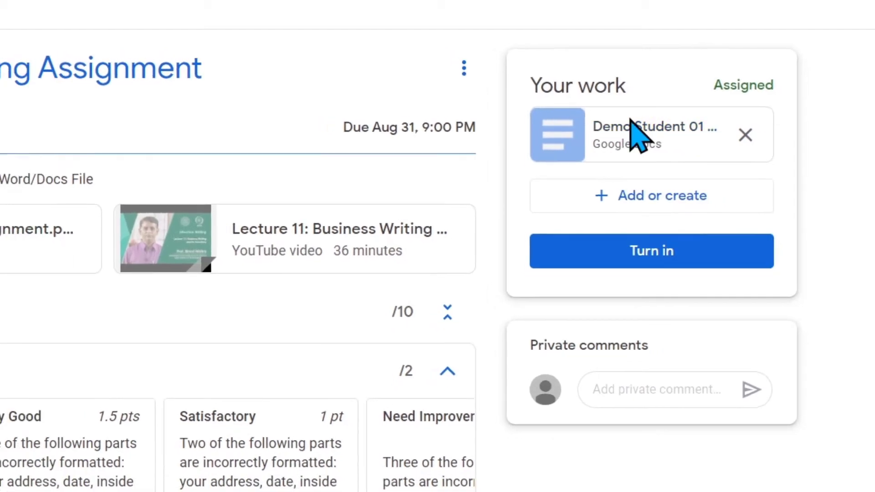
Open the new Doc with the quotation letter to XYZ Furniture Company, then close its tab
click(623, 130)
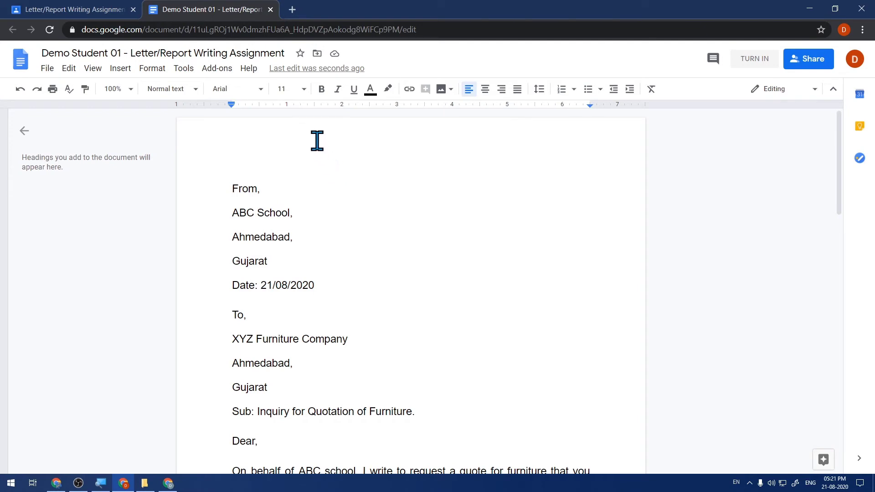
click(270, 10)
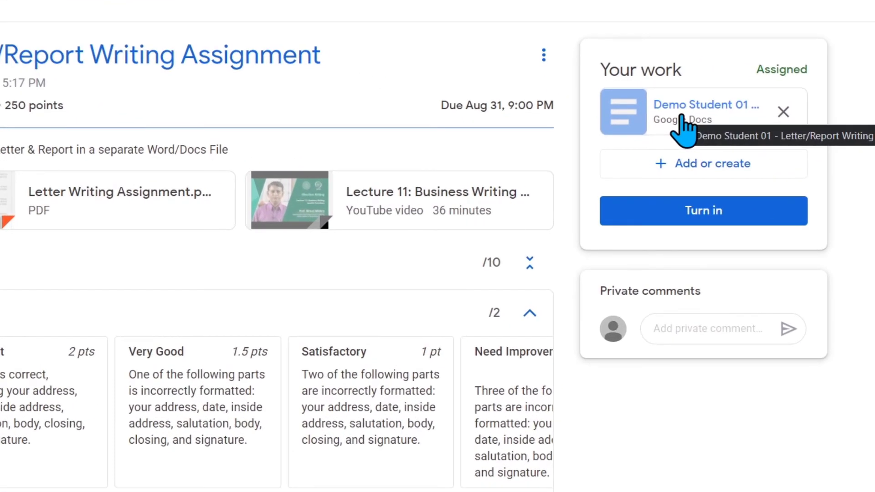
Upload Quotation_Letter_with_Rubric.docx from File Explorer as a second attachment under Your work
click(661, 172)
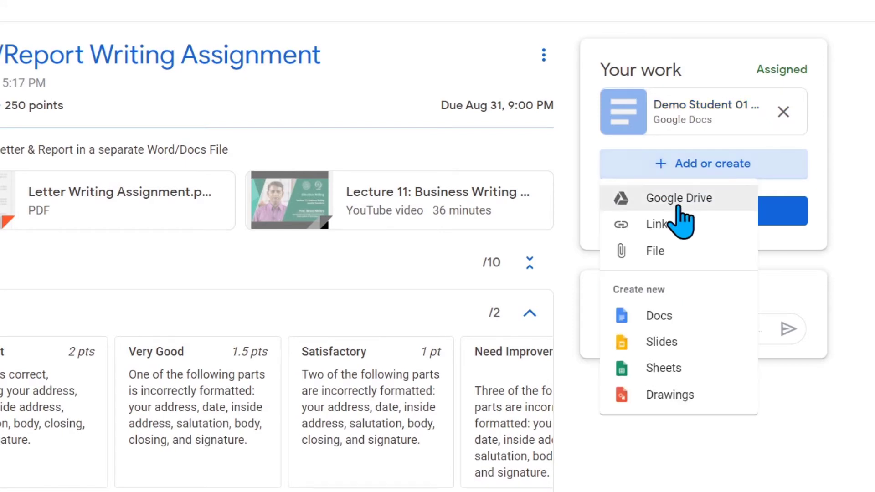
click(683, 252)
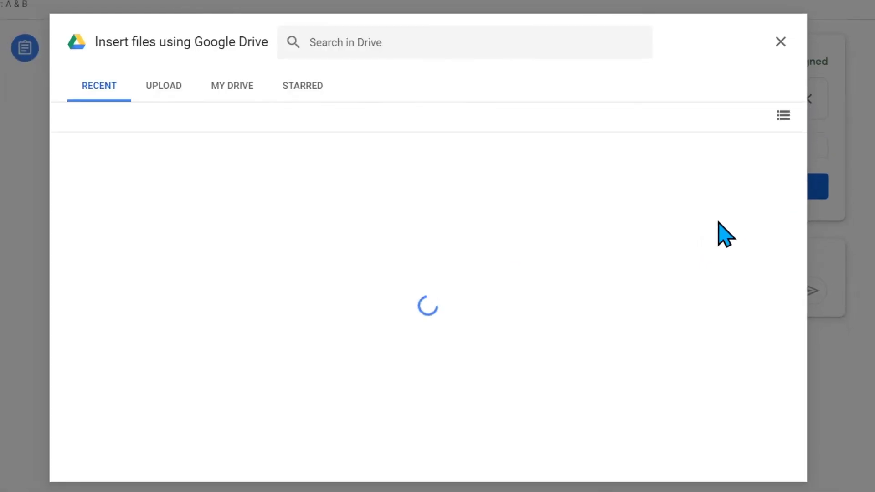
click(153, 92)
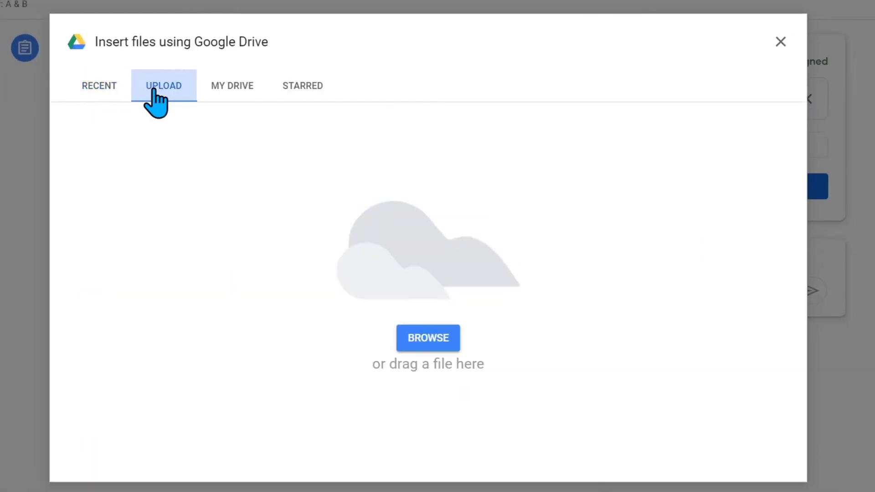
mouse_move(63, 490)
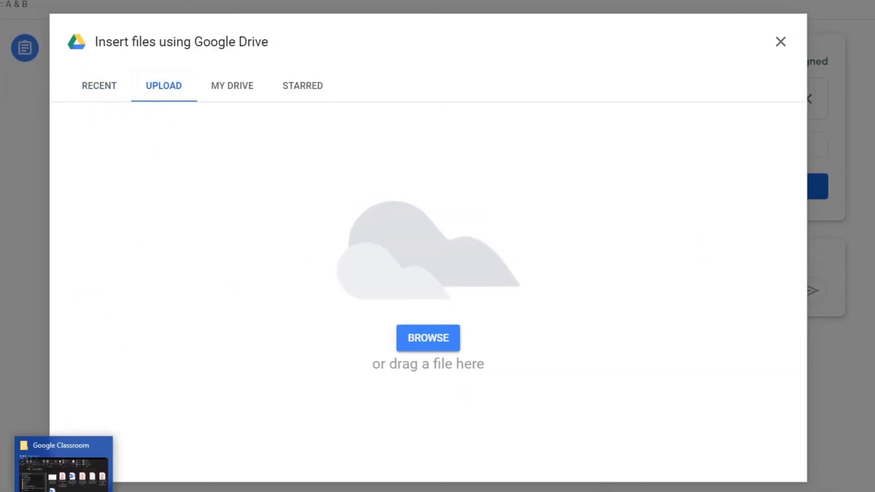
click(64, 469)
drag(421, 7, 708, 1)
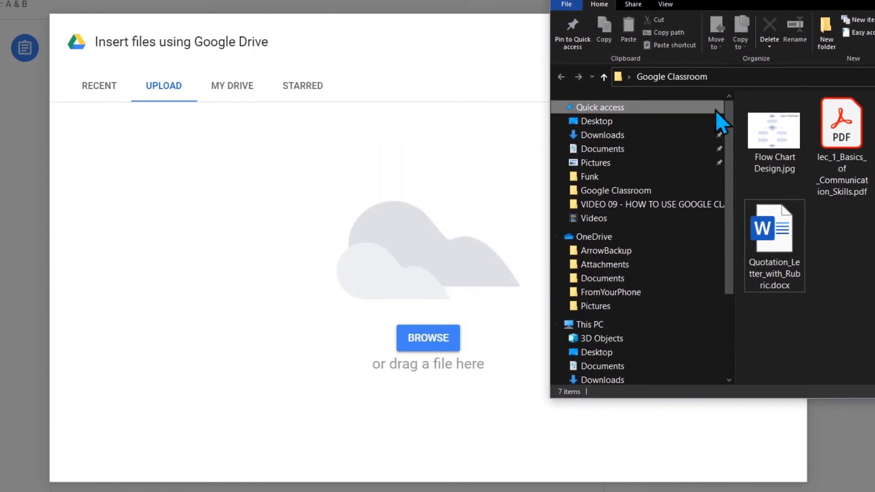
drag(765, 246, 419, 223)
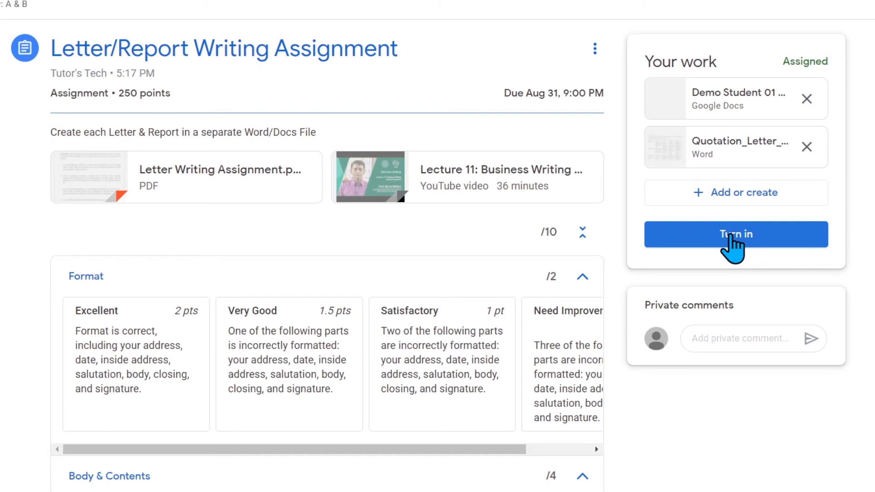
Turn in the Google Doc and Quotation_Letter_with_Rubric.docx, confirming the submission
click(732, 237)
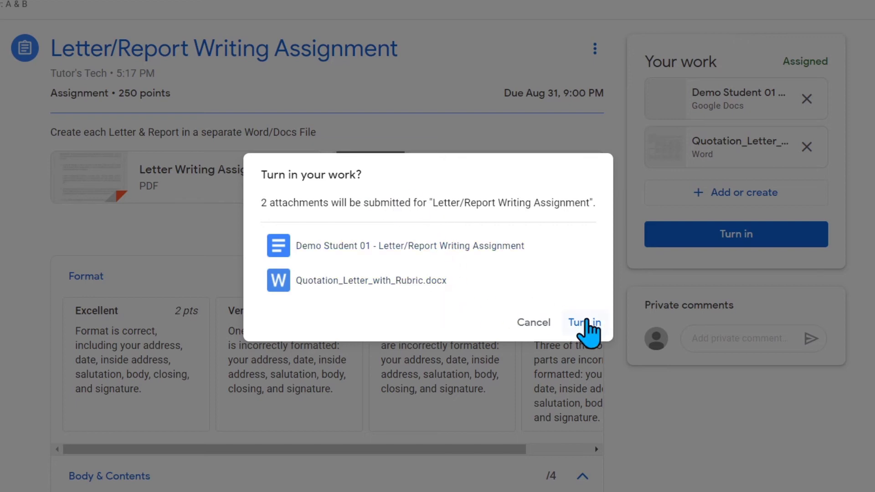
click(589, 324)
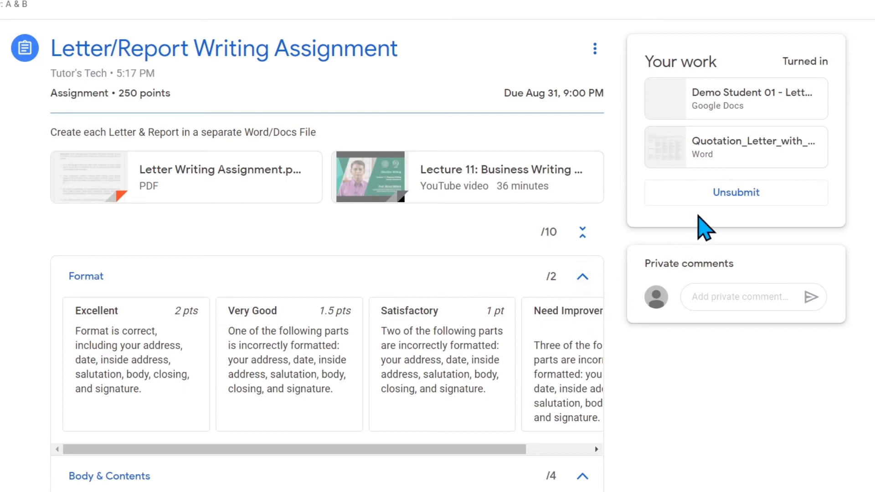
click(714, 192)
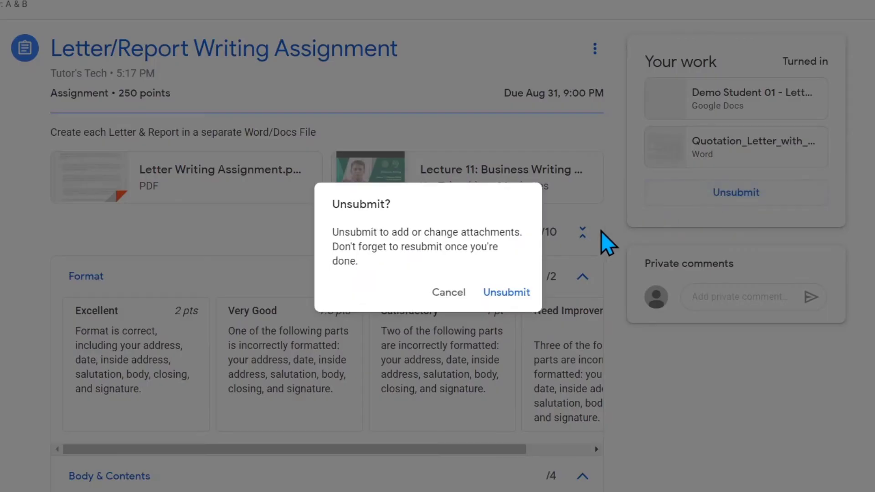
click(509, 291)
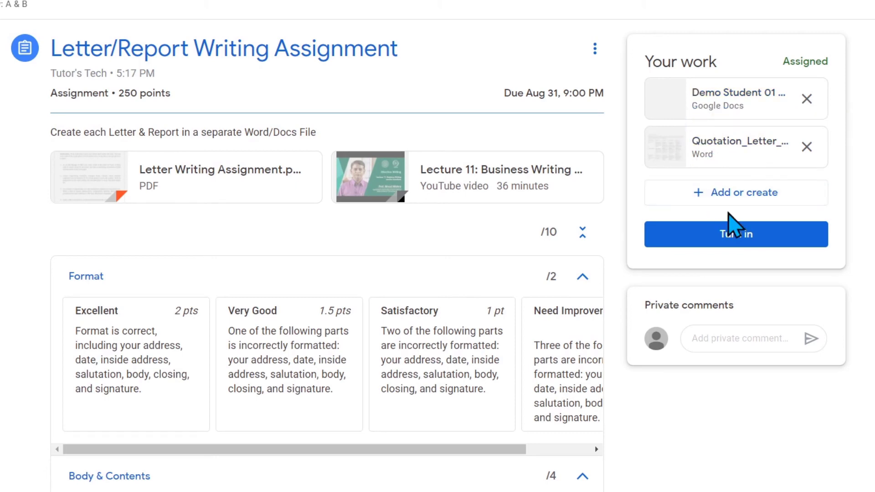
click(735, 234)
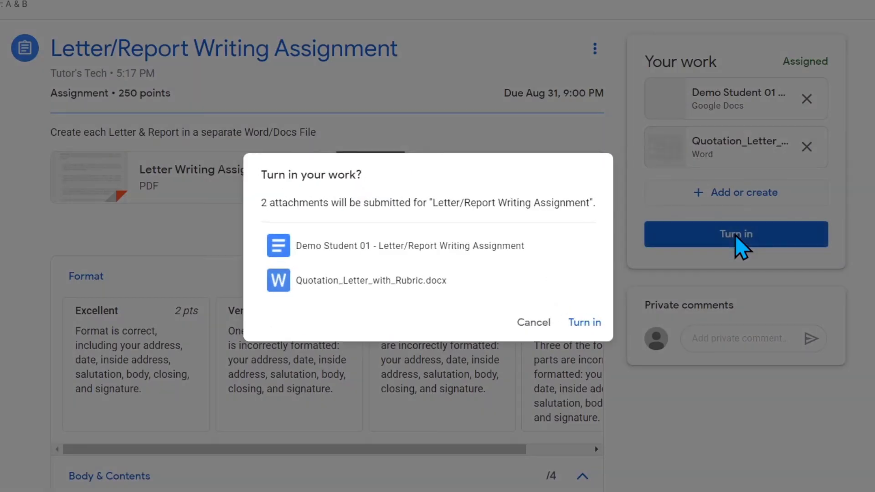
click(584, 319)
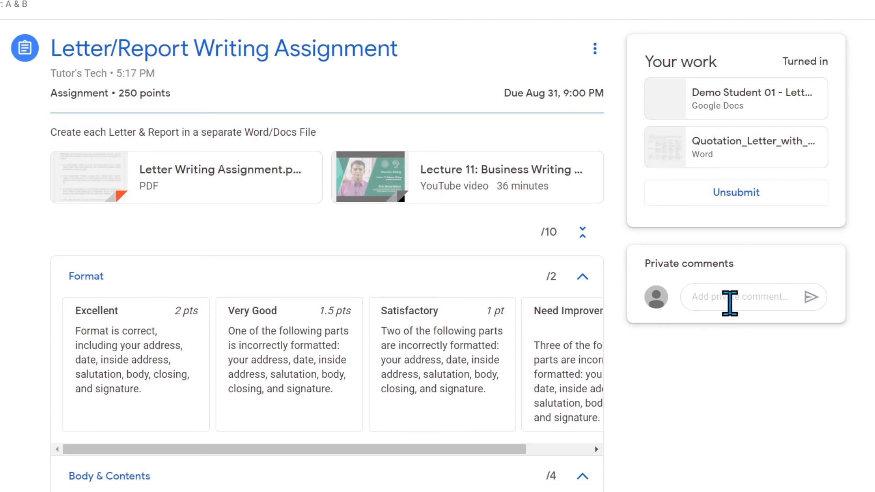
Post a private comment to the teacher apologising for not writing the 4th report
click(752, 300)
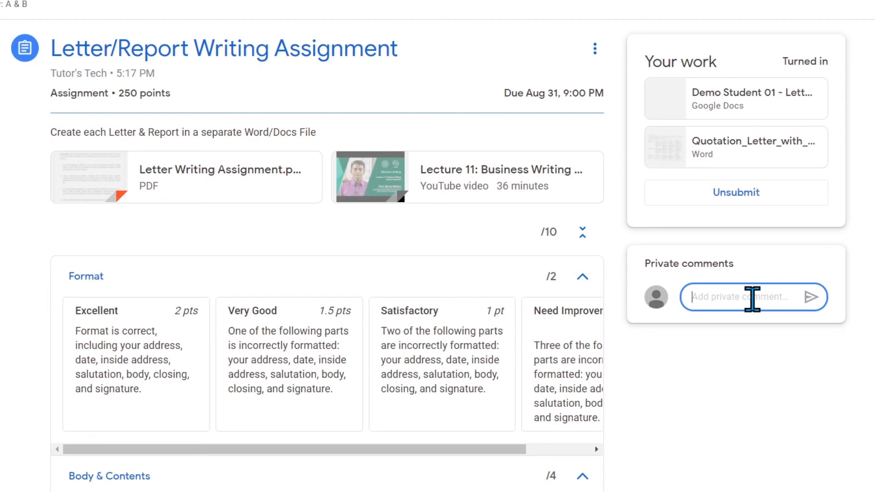
text(Sir, I was not able to write 4th Report. Please Pardon Me)
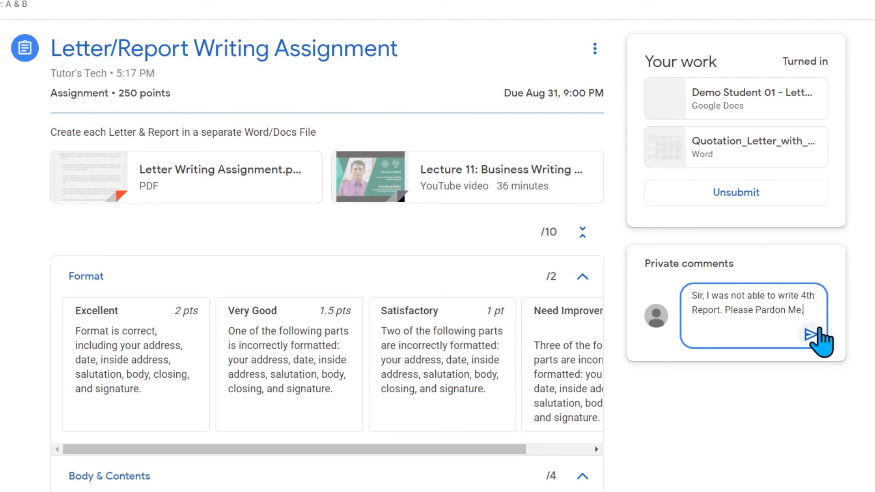
click(810, 338)
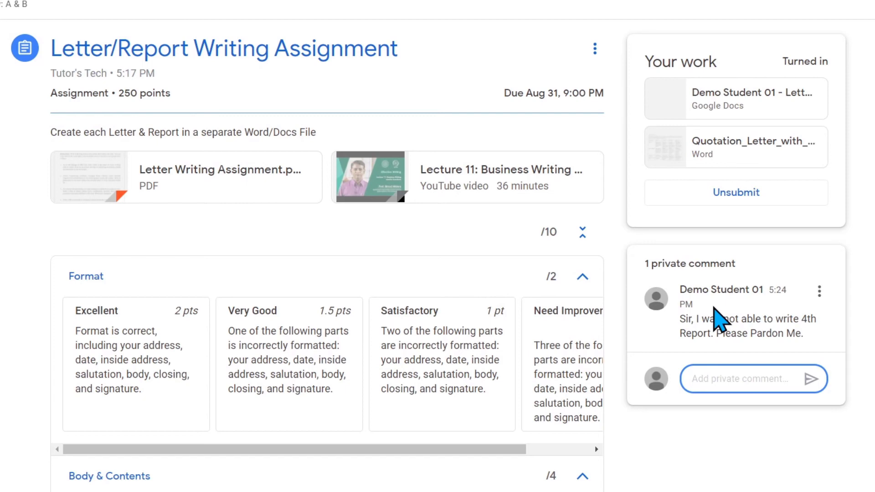
scroll(729, 315, down, 1)
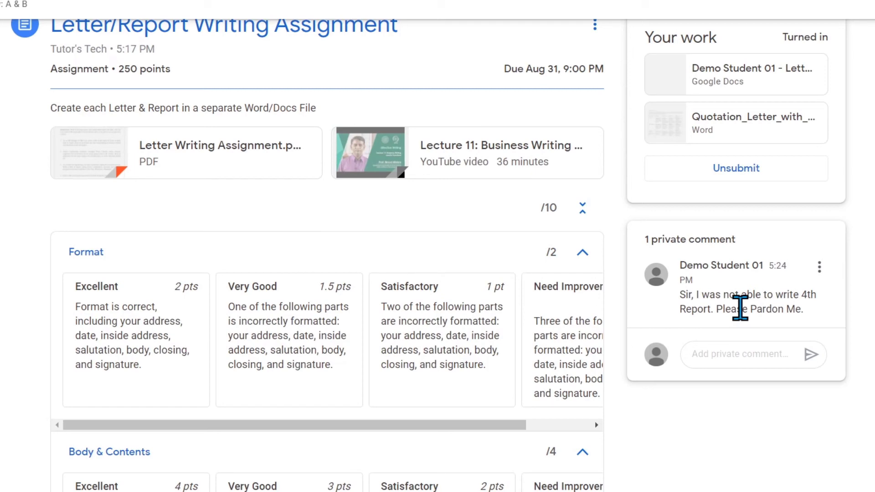
Post a class comment asking for help with the 4th Question on Report Writing
scroll(738, 346, down, 9)
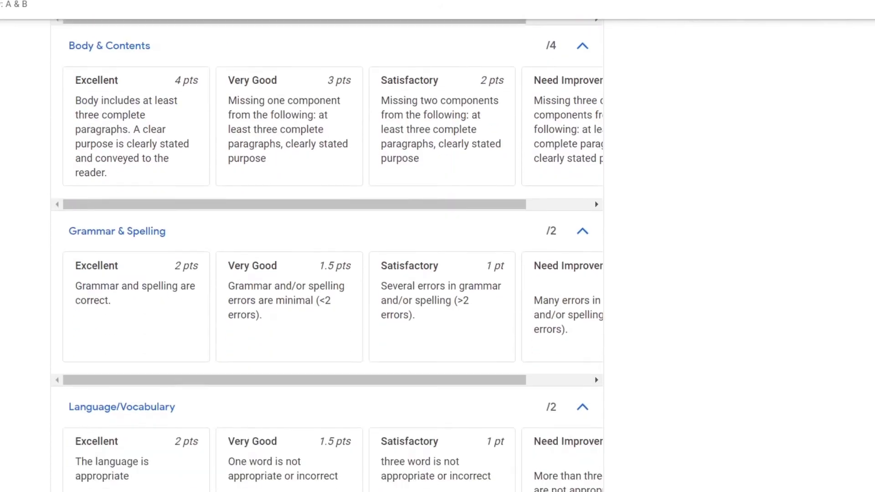
scroll(722, 442, down, 4)
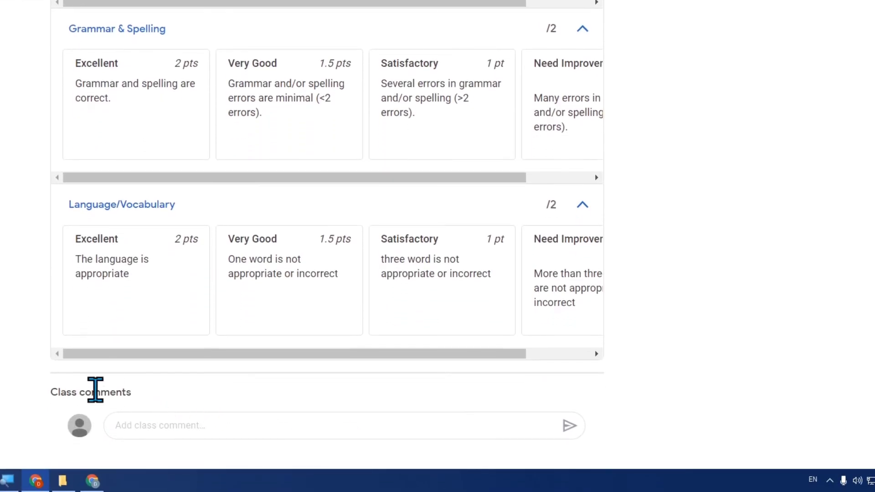
click(159, 422)
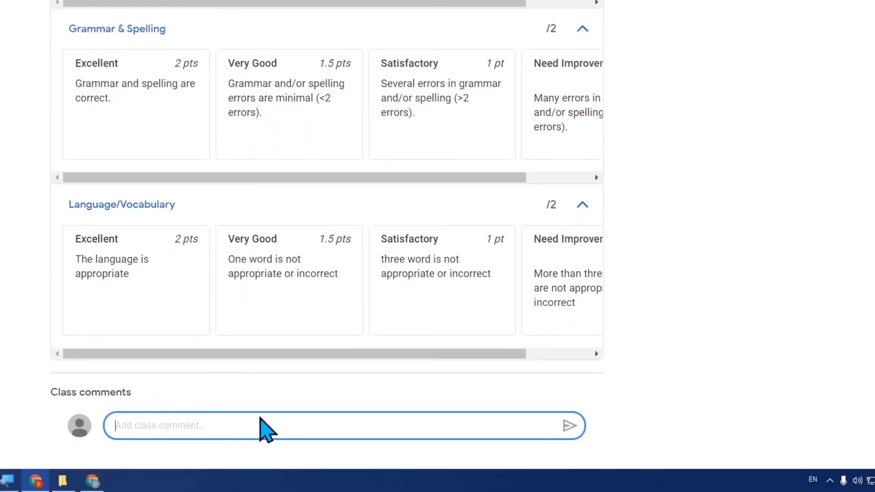
text(Can any one help me with 4th Question on Report Writing? I can't understand the meaning of it.)
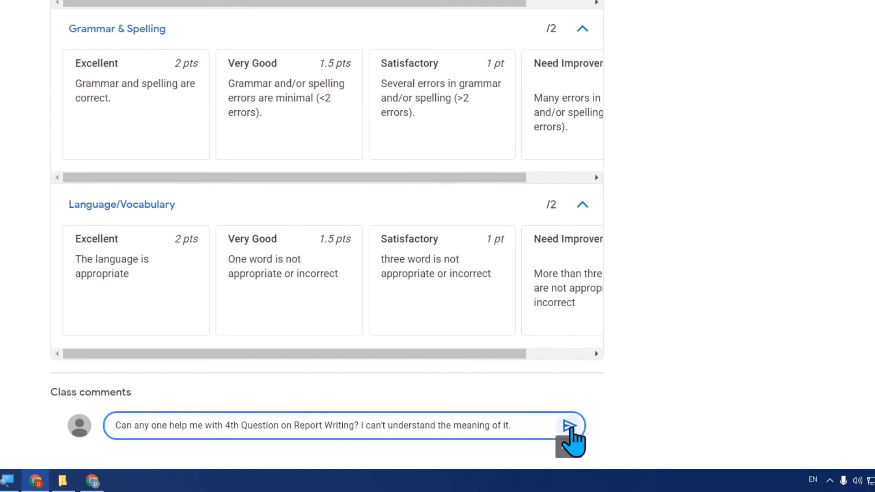
click(569, 428)
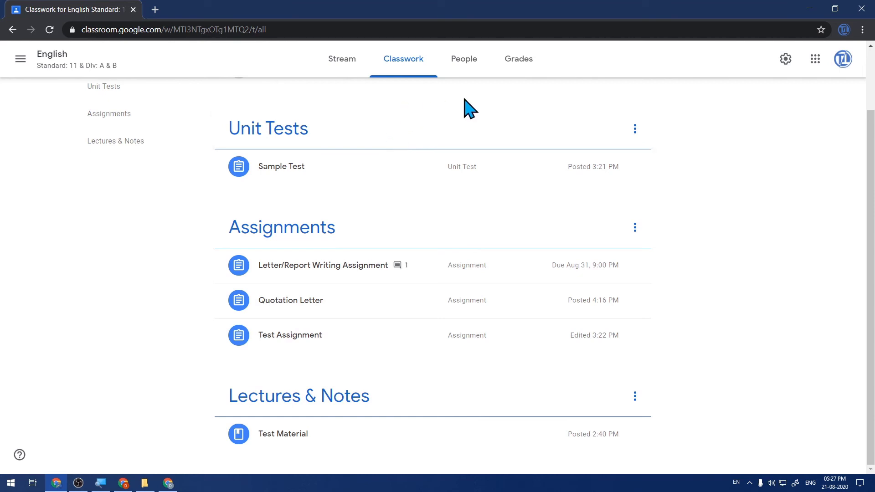
From the Grades tab, open the student's Letter/Report Writing submission via View submission
click(511, 73)
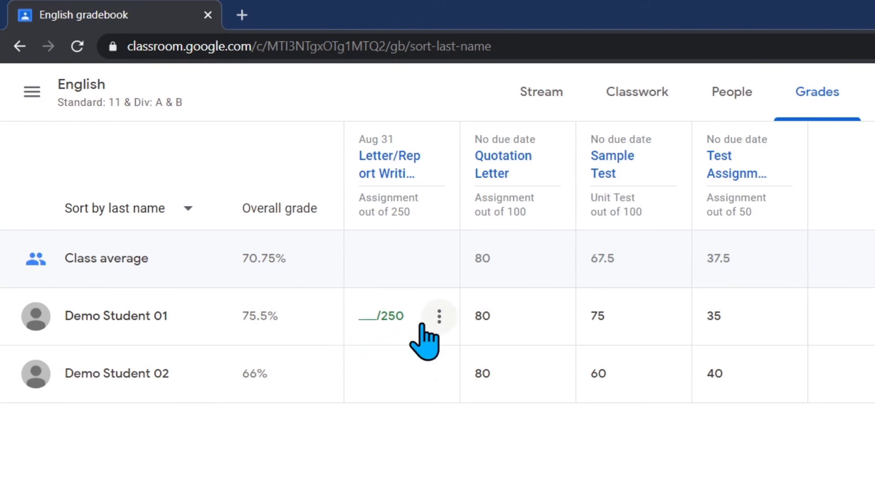
click(440, 314)
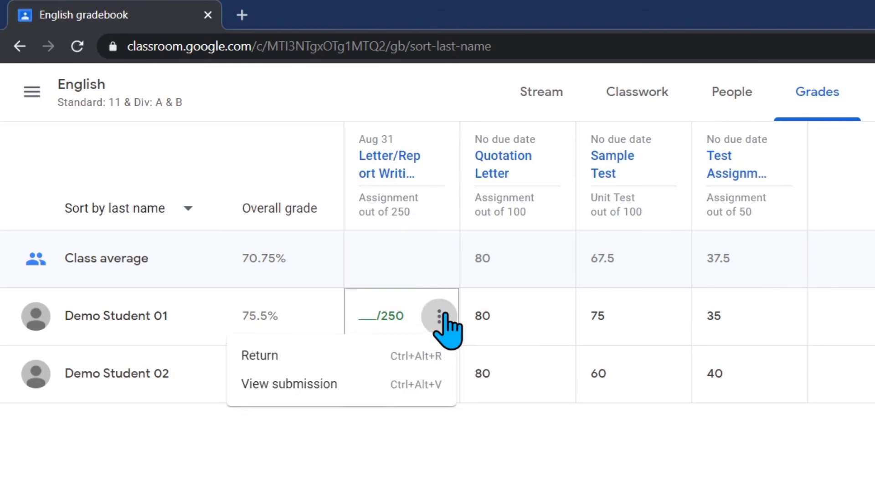
click(423, 384)
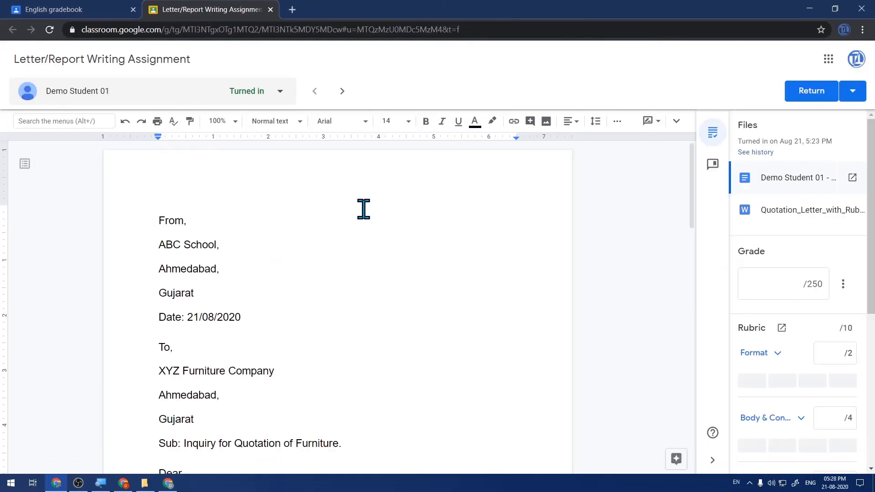
Read the student's letter, then open and scroll through Quotation_Letter_with_Rubric.docx
scroll(363, 209, down, 3)
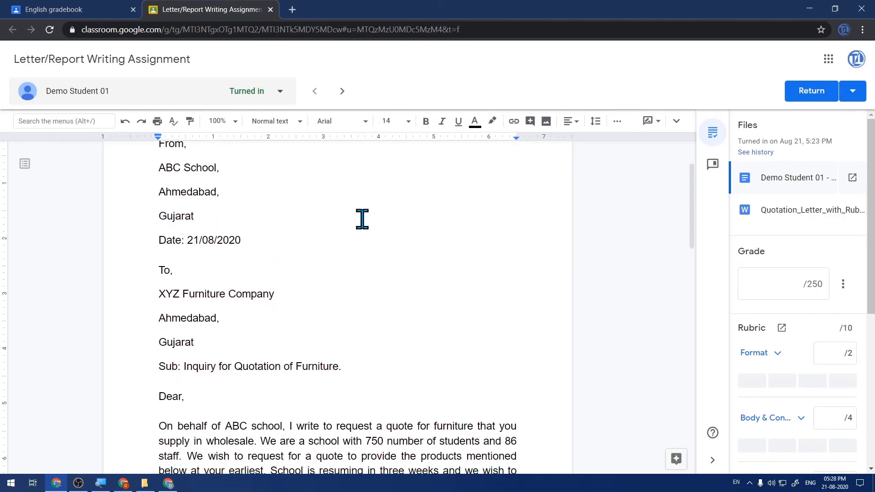
scroll(362, 218, down, 10)
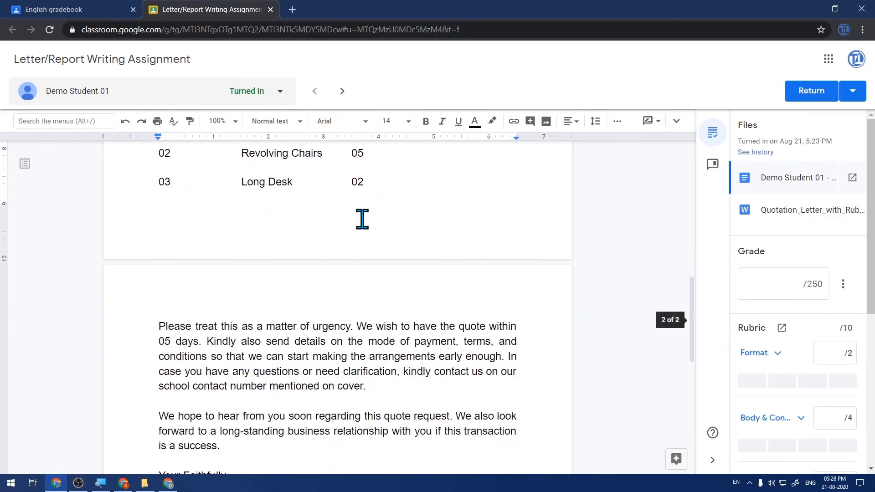
click(775, 214)
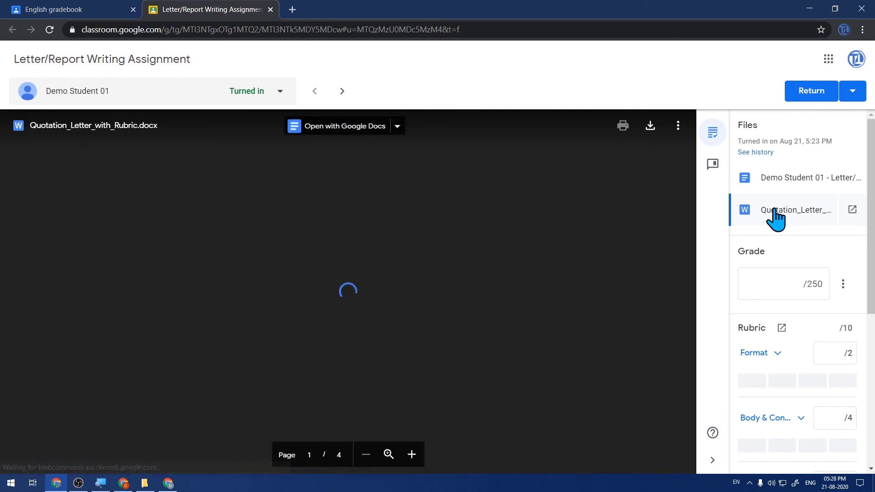
scroll(371, 187, down, 4)
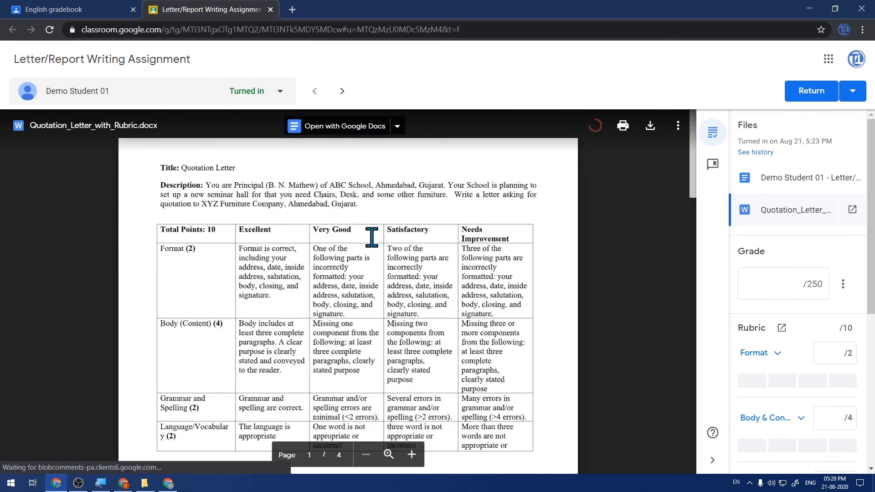
scroll(372, 239, down, 10)
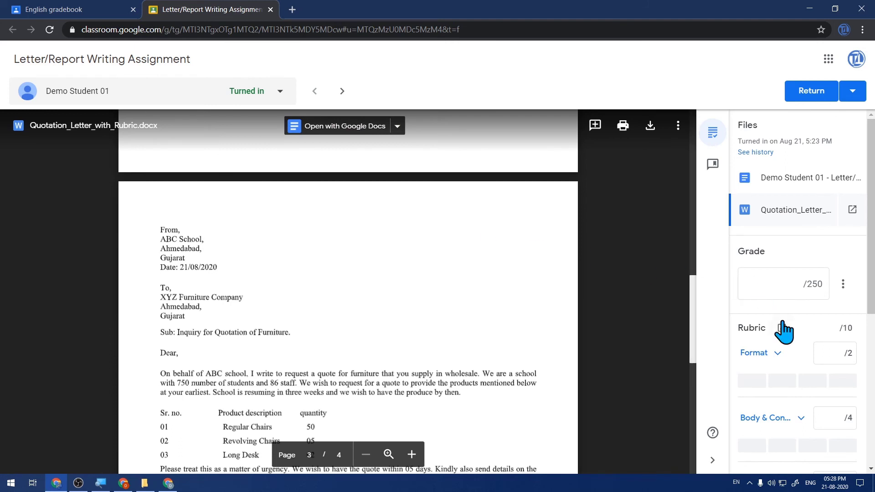
scroll(784, 333, down, 1)
scroll(783, 332, down, 1)
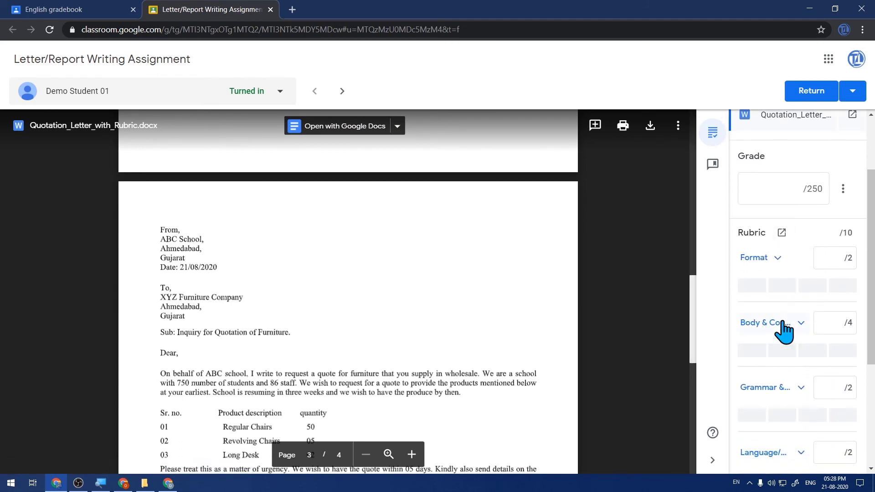
scroll(783, 332, down, 1)
Rate the rubric's Format criterion Excellent and body content Very Good
click(770, 202)
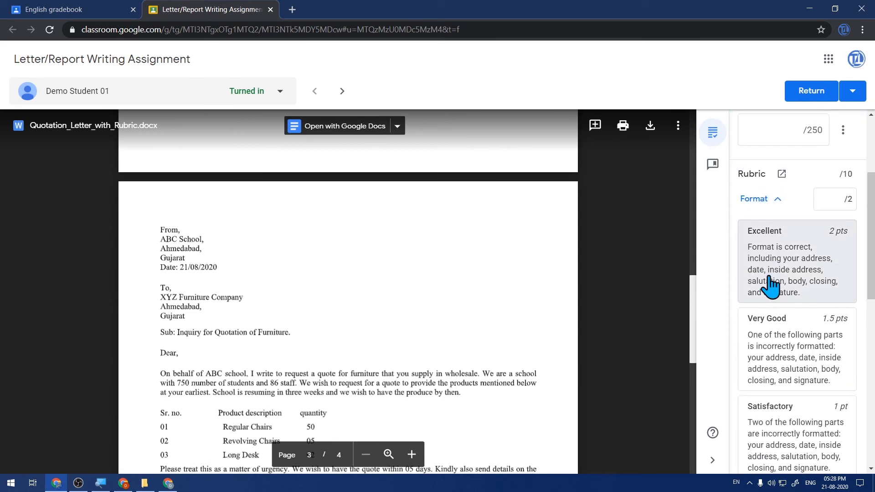
click(775, 248)
scroll(777, 255, down, 5)
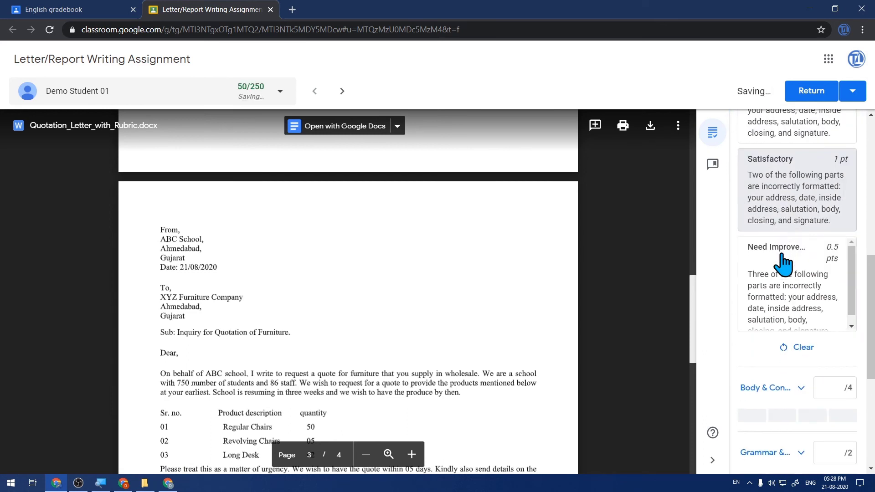
click(780, 383)
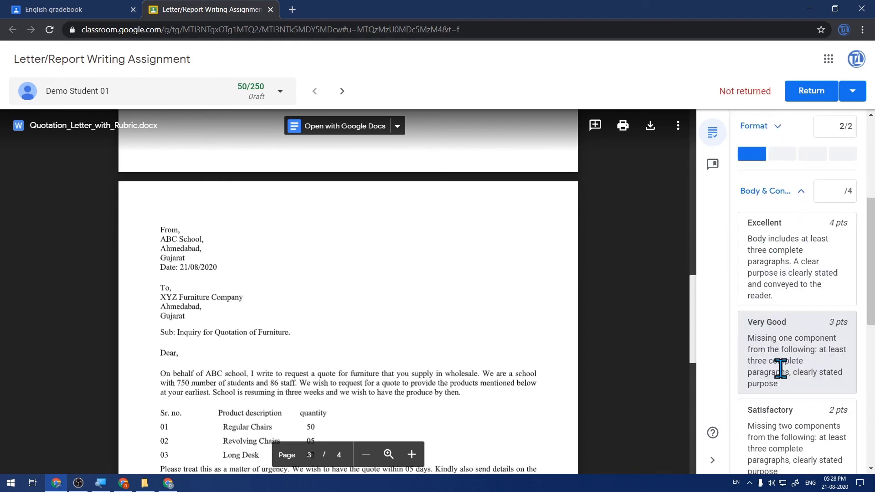
click(780, 368)
Rate grammar Satisfactory and language Excellent, bringing the draft grade to 200/250
scroll(784, 346, down, 6)
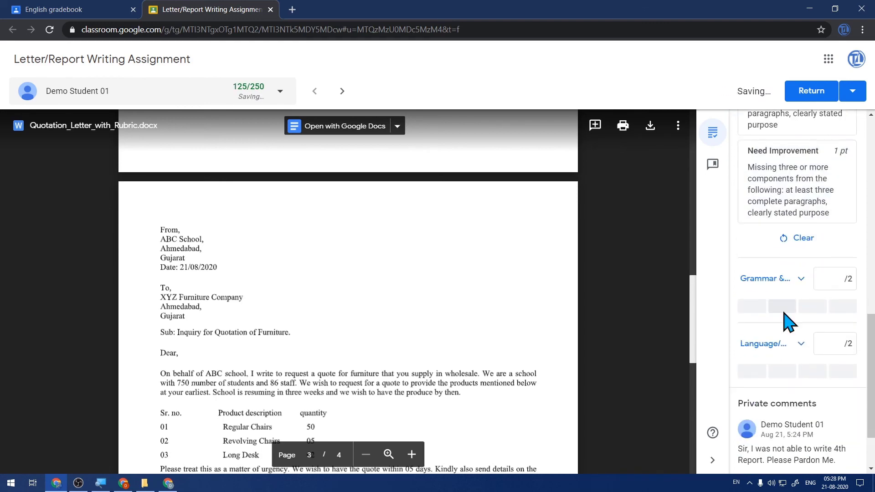
scroll(782, 322, down, 2)
click(782, 205)
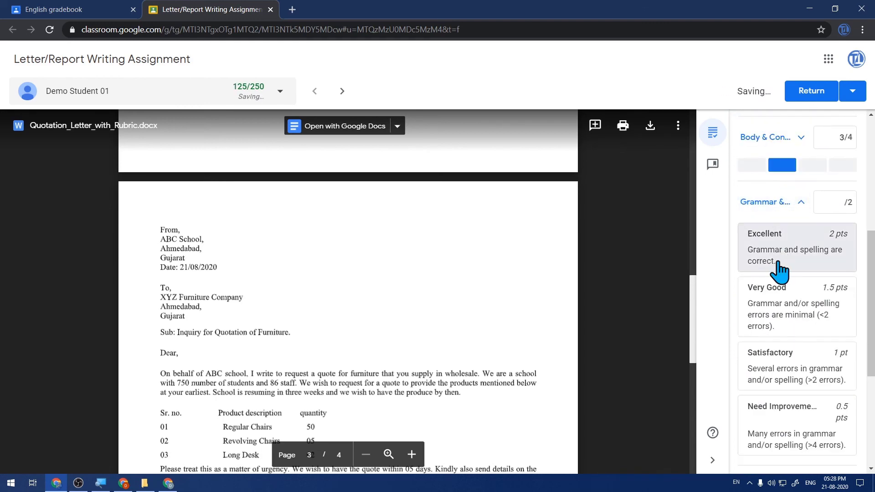
scroll(776, 324, down, 1)
click(774, 314)
scroll(773, 314, down, 3)
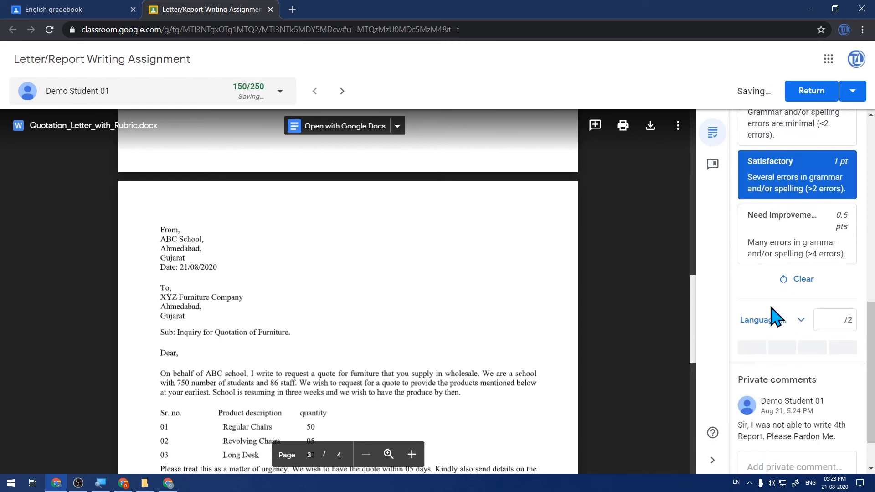
click(745, 269)
scroll(784, 321, down, 3)
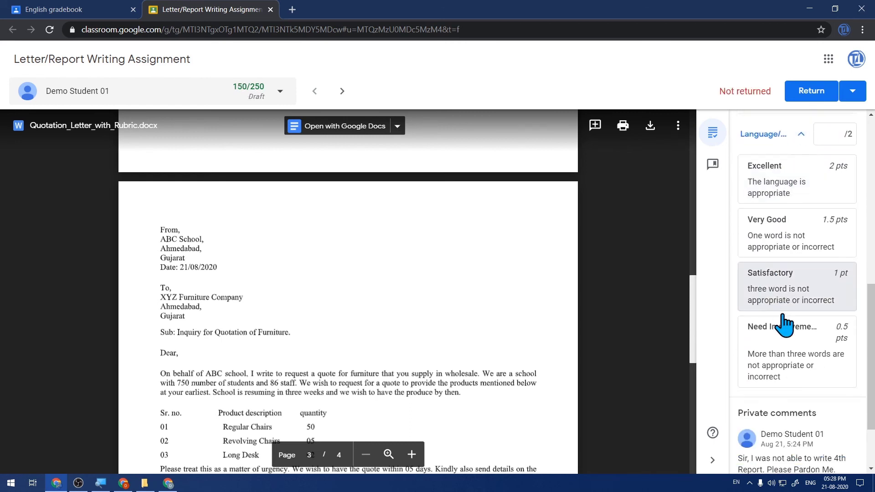
scroll(768, 273, up, 1)
click(767, 236)
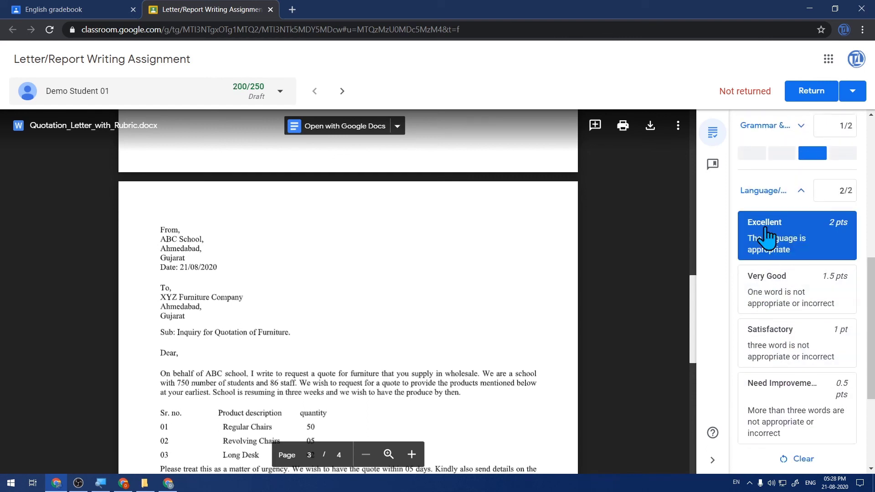
scroll(786, 305, down, 1)
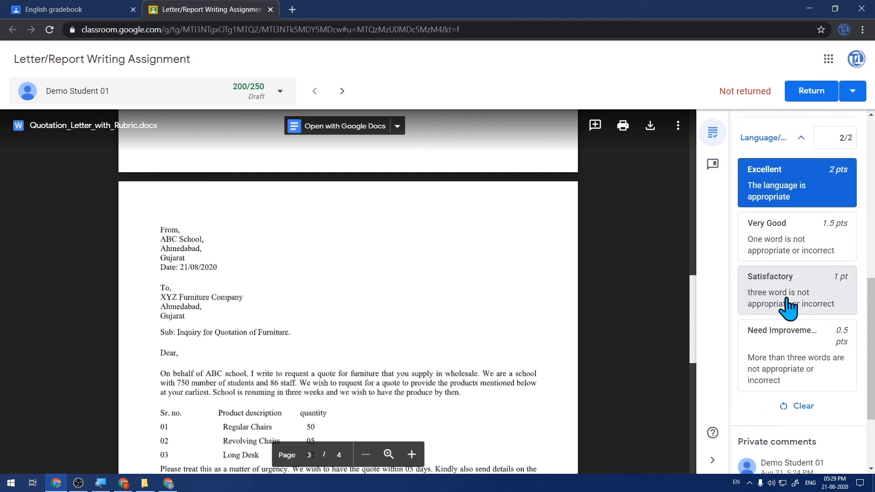
scroll(787, 308, up, 2)
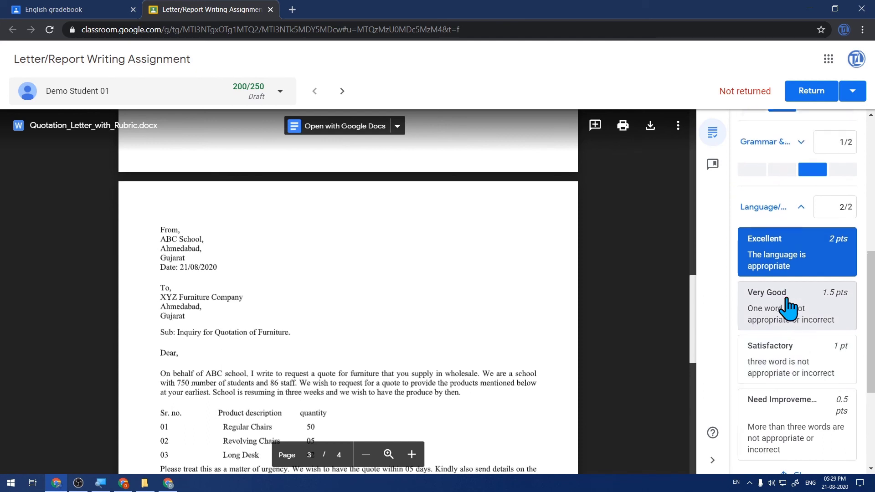
scroll(786, 299, up, 3)
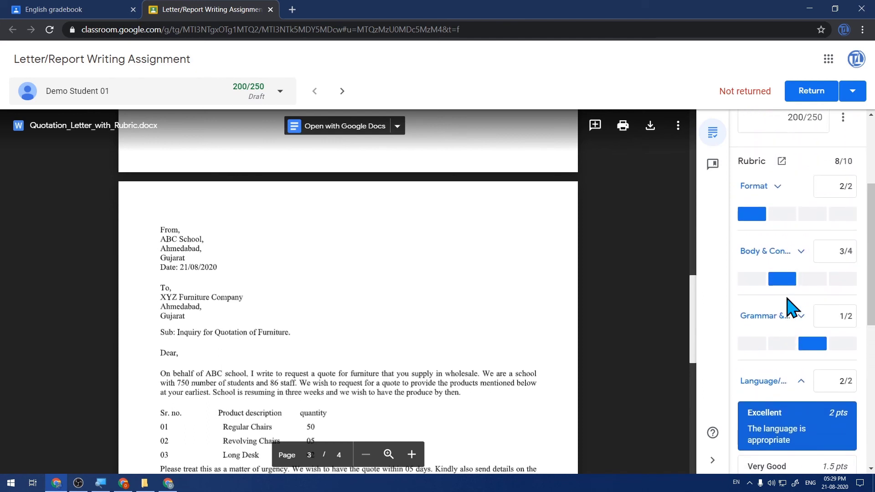
scroll(791, 307, up, 3)
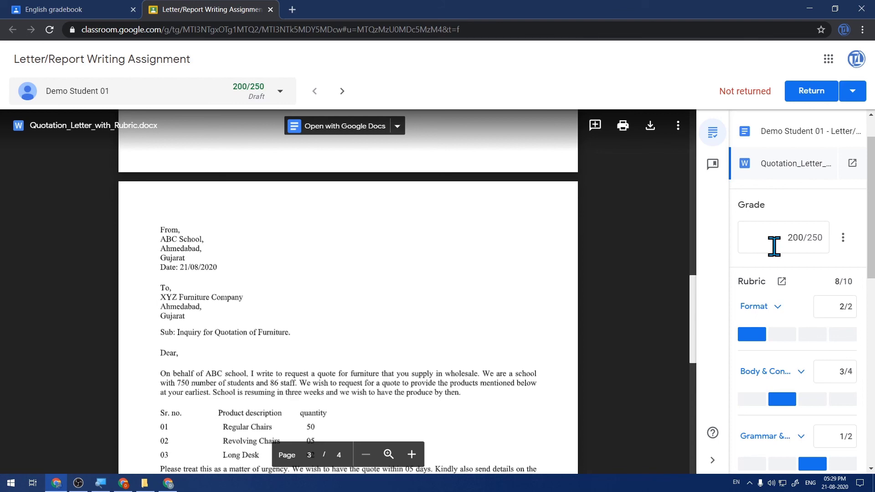
Post a private reply promising an explanation in the next Meet lecture, then start returning the 200/250 work
drag(865, 204, 864, 392)
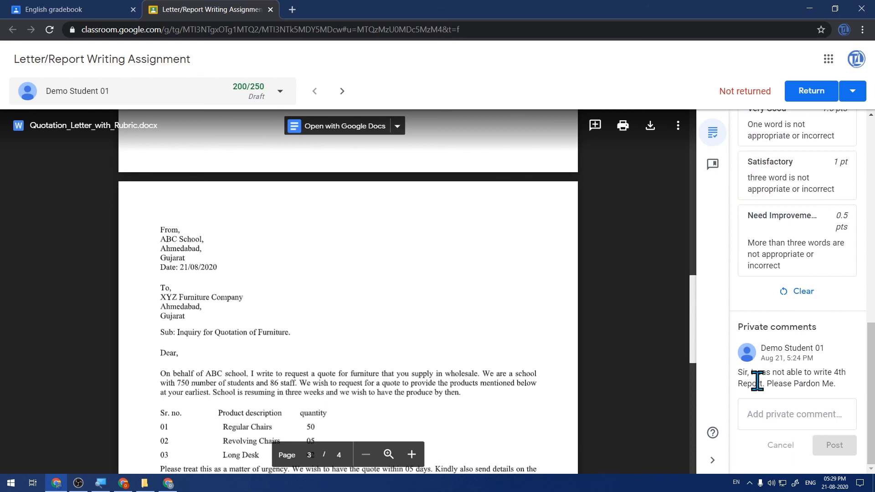
click(787, 413)
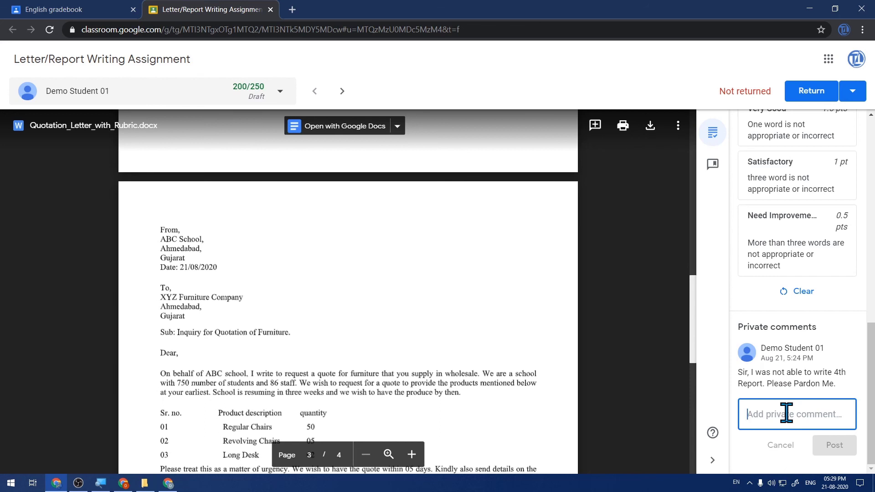
text(Leave it, I will explain this in Next Meet Lecture.)
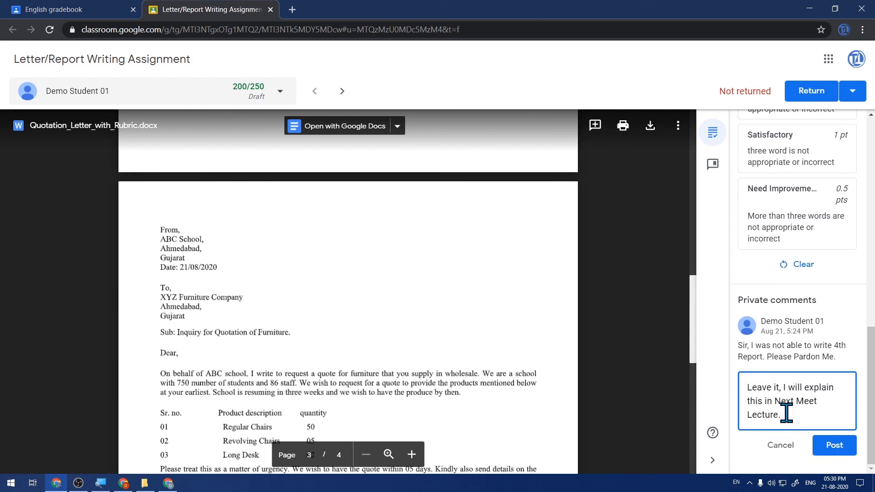
click(840, 450)
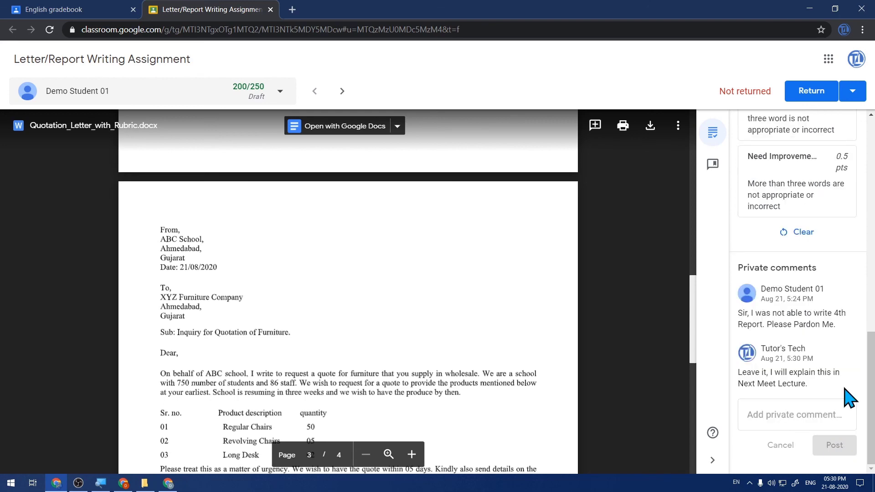
click(813, 94)
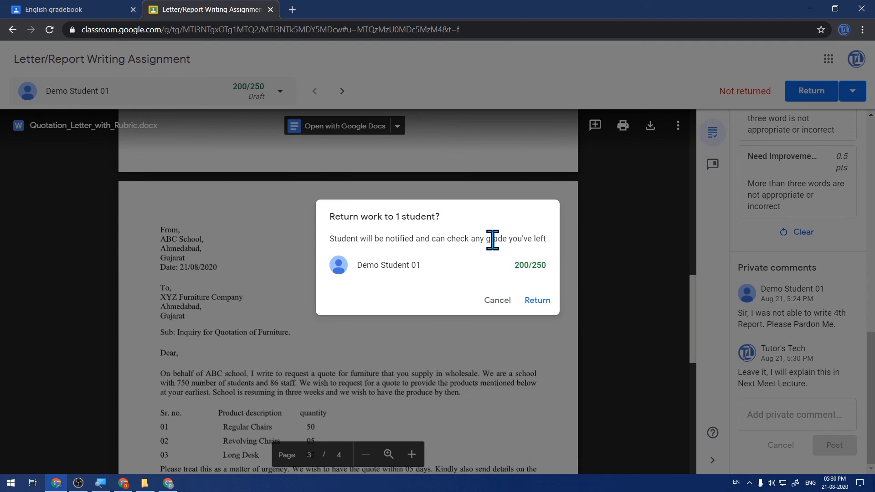
Confirm the return and close the submission to see 200/250 in the English gradebook
click(531, 300)
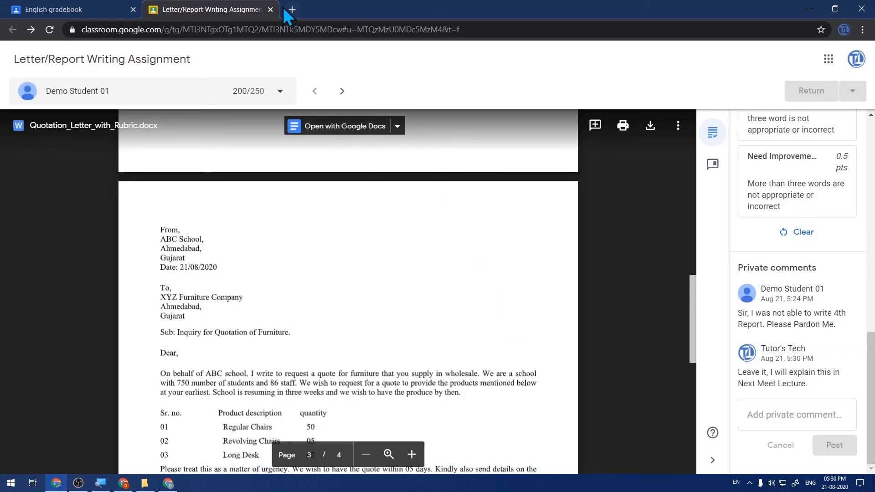
click(270, 9)
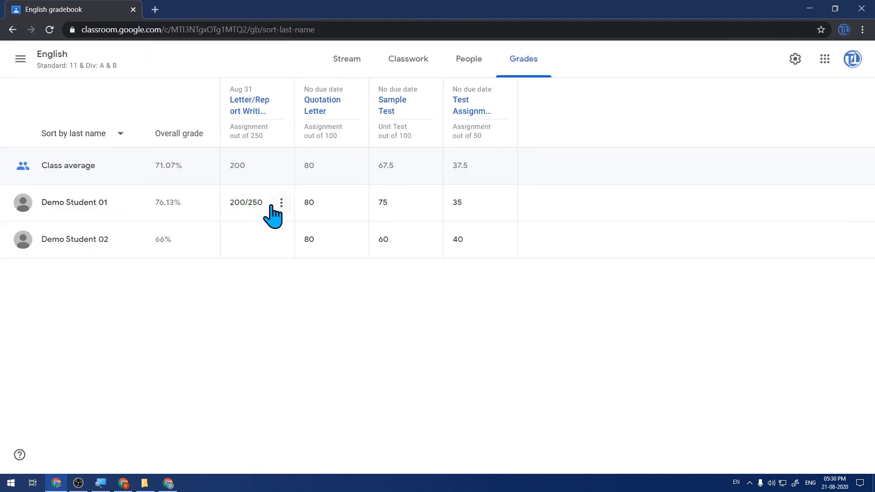